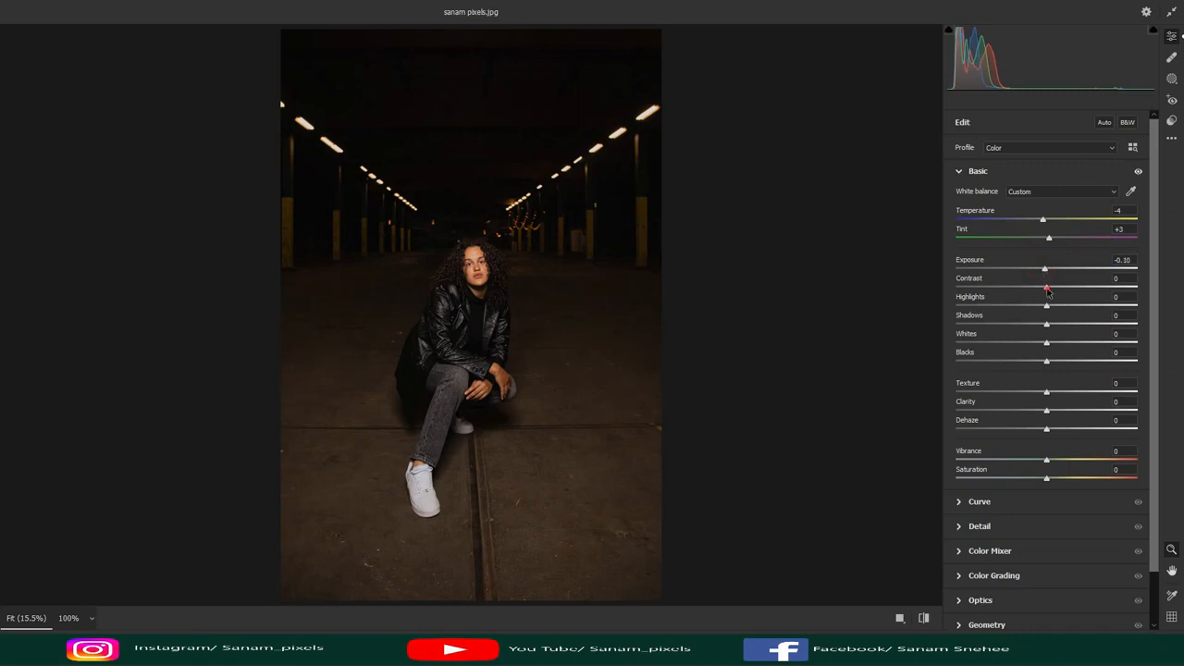
Step: Adjust the basic tones: contrast +6, highlights -52, shadows +33, whites +39 and blacks -17
drag(1046, 289, 1051, 289)
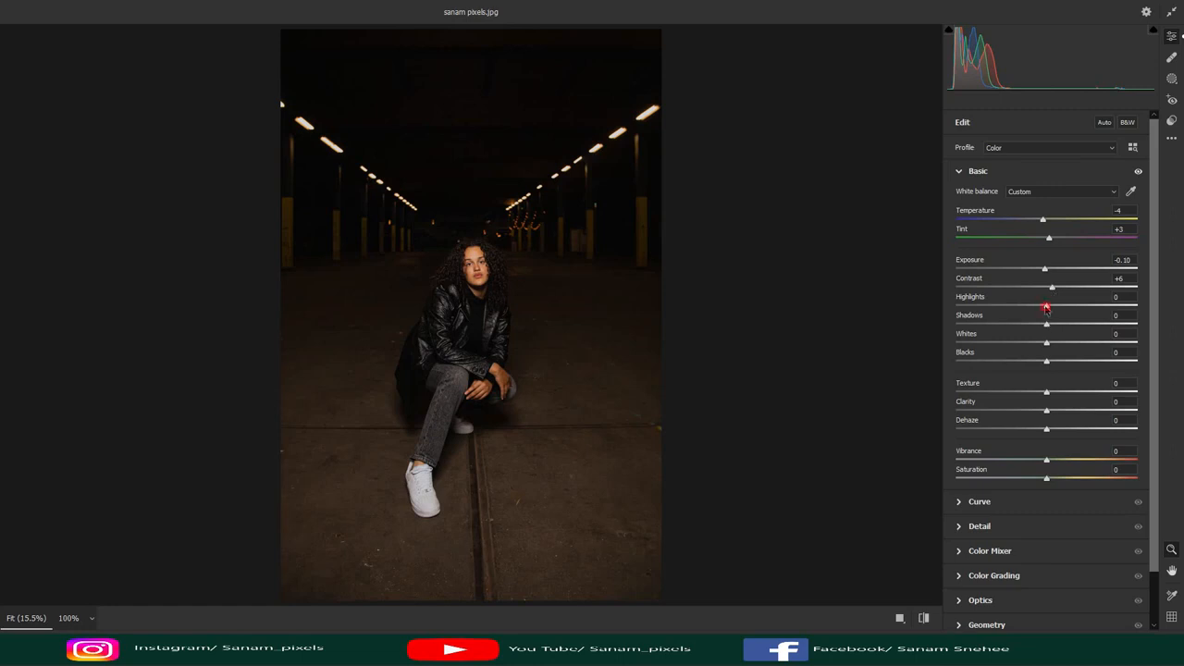
drag(1046, 308, 1074, 331)
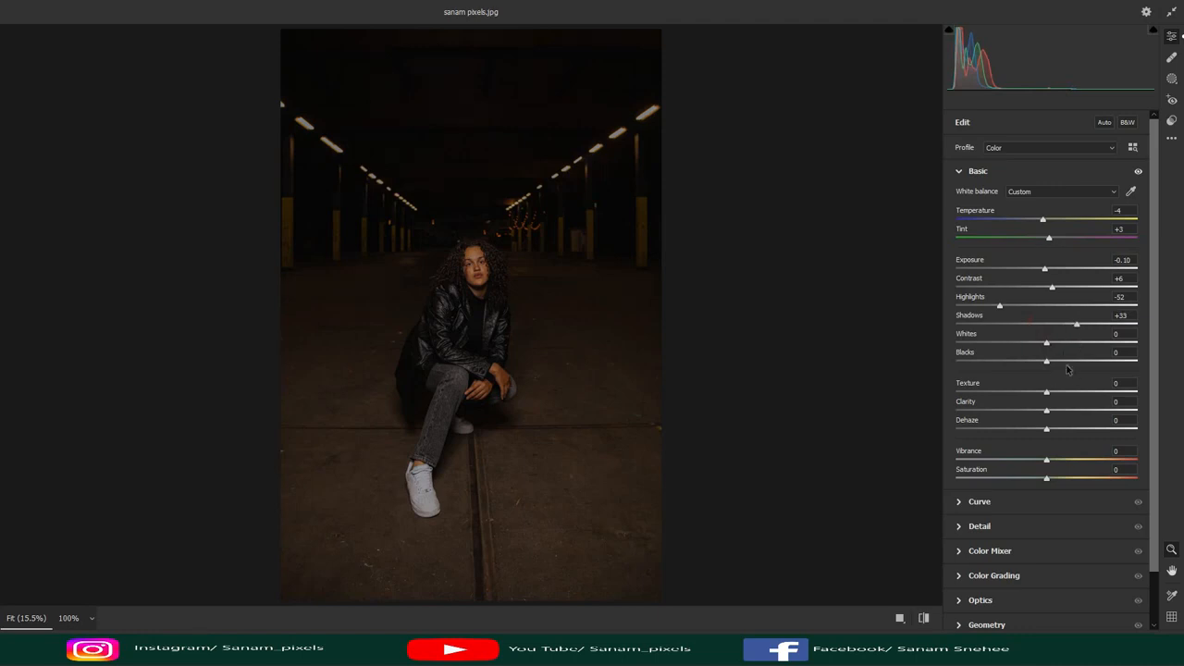
drag(1046, 361, 1079, 350)
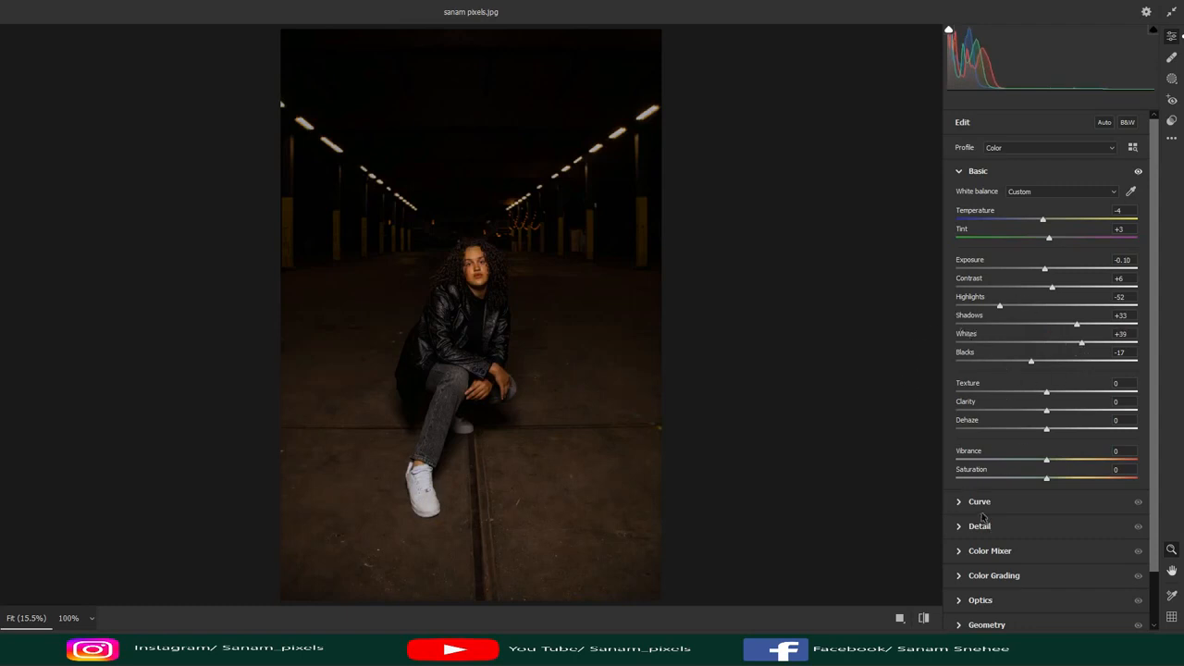
Step: Adjust the reds' saturation and luminance in the Color Mixer, and set the oranges to saturation -31 and luminance +27
click(992, 553)
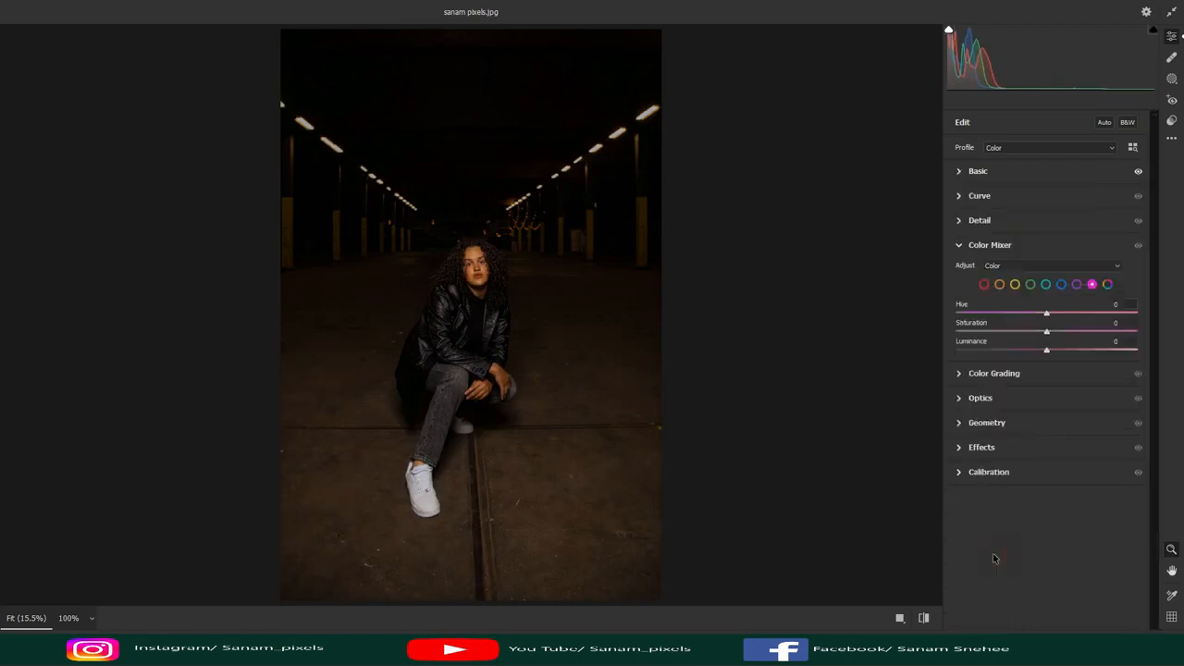
click(984, 286)
mouse_move(1049, 336)
mouse_down()
mouse_move(1077, 337)
mouse_move(1058, 357)
mouse_up()
click(999, 285)
drag(1046, 333, 1070, 361)
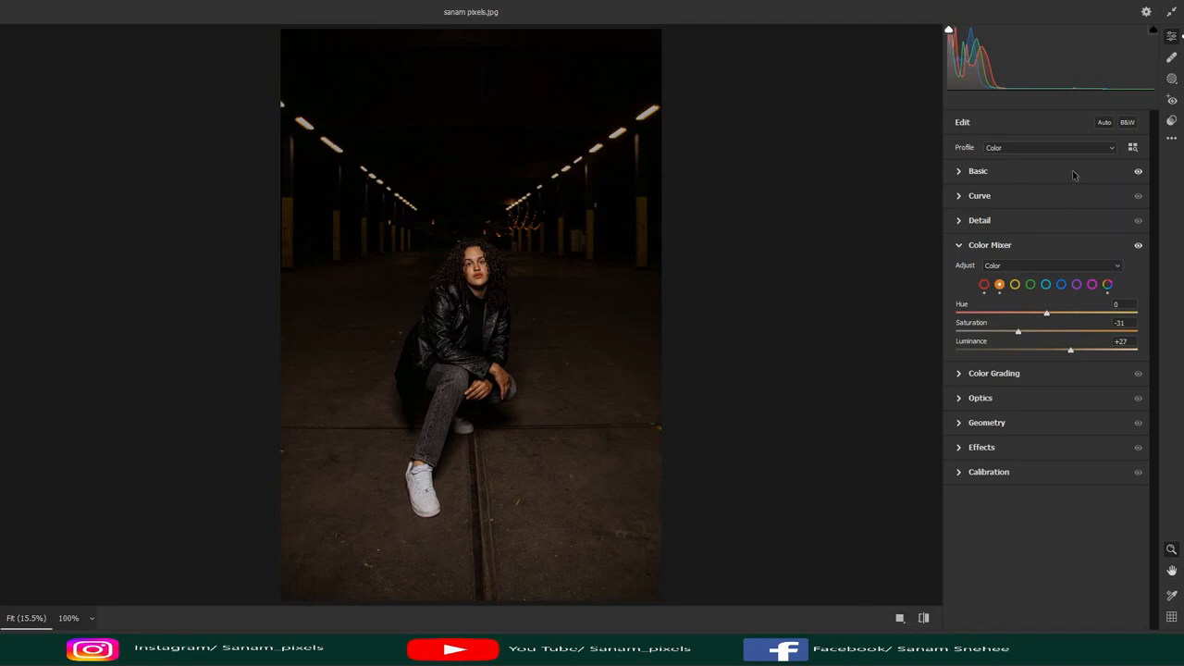
Step: Adjust the saturation and luminance of the yellows and the luminance of the greens in the Color Mixer
click(1015, 285)
drag(1047, 335, 1069, 351)
click(1031, 286)
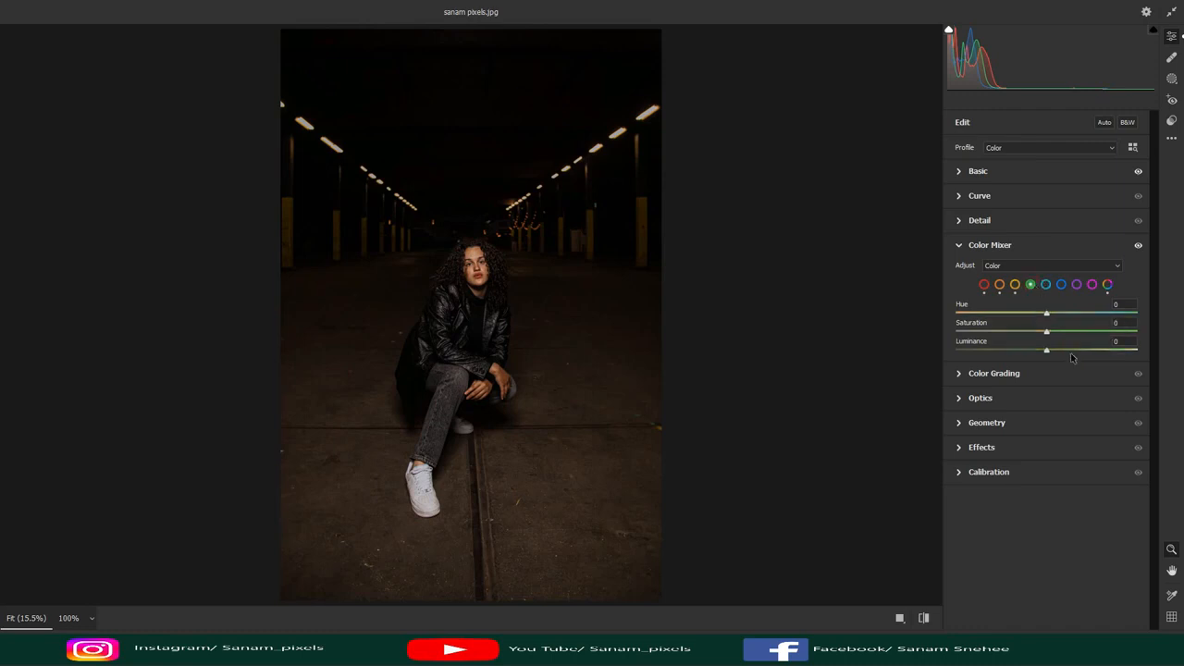
drag(1047, 351, 1048, 352)
Step: Adjust the saturation and luminance of the aquas and blues in the Color Mixer
click(1046, 286)
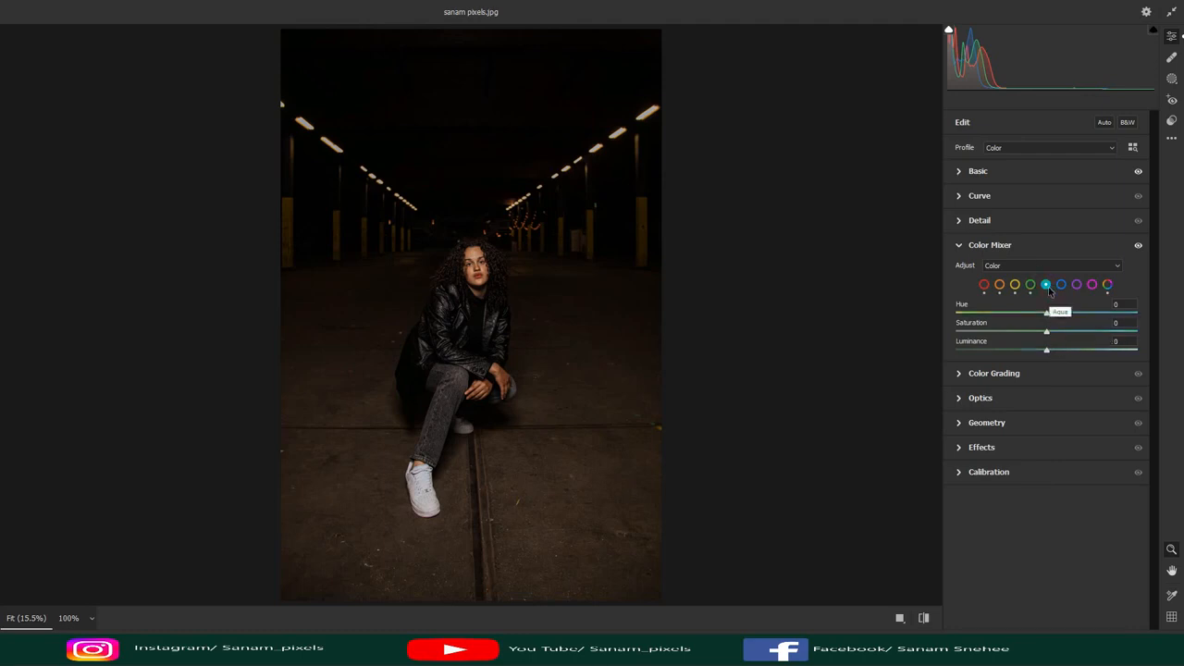
drag(1047, 331, 1063, 356)
click(1047, 351)
click(1061, 285)
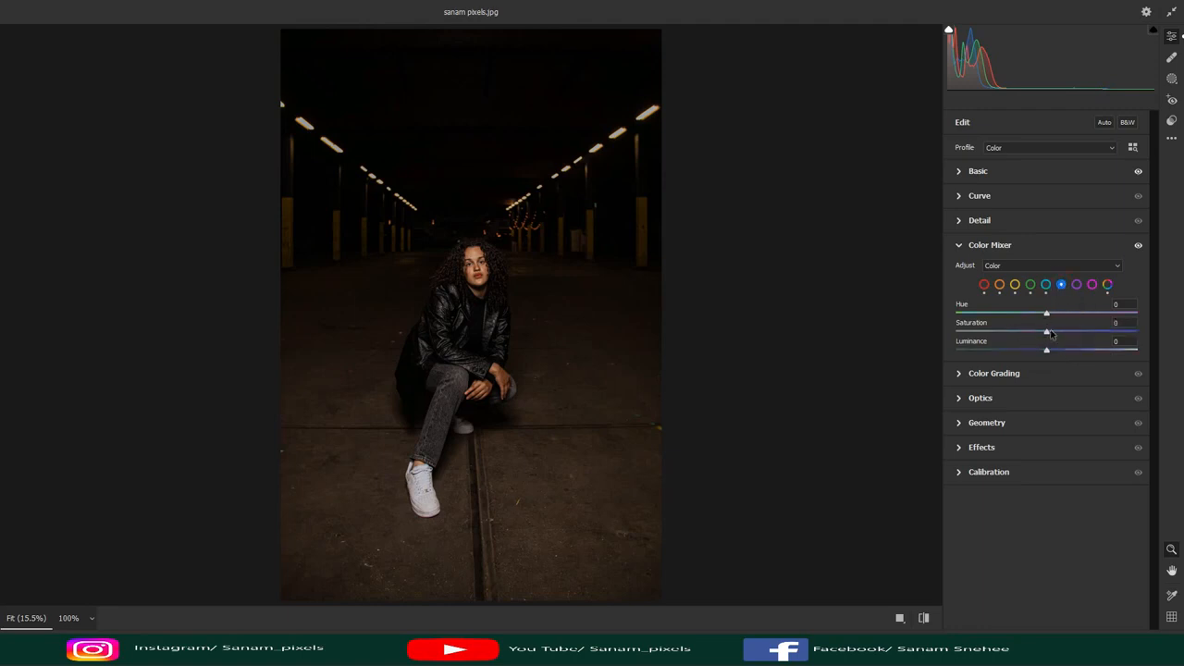
drag(1046, 331, 1062, 362)
drag(1047, 316, 1055, 358)
Step: Tint the shadows in Color Grading with hue 29 and saturation 13
click(1062, 374)
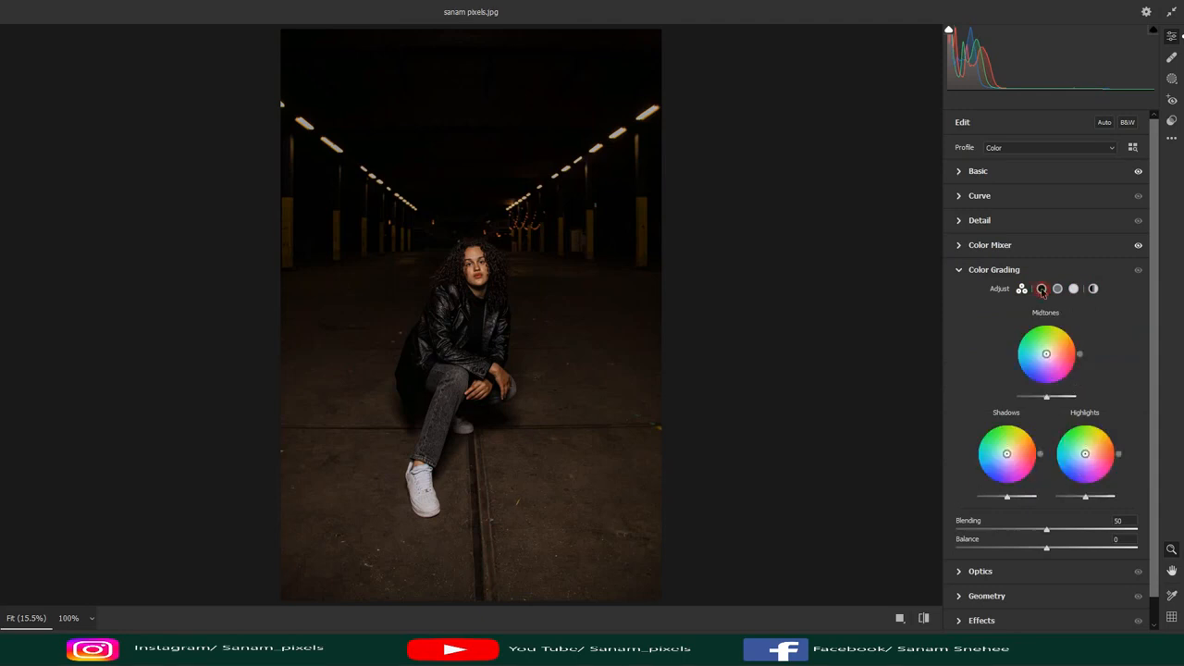
click(1042, 289)
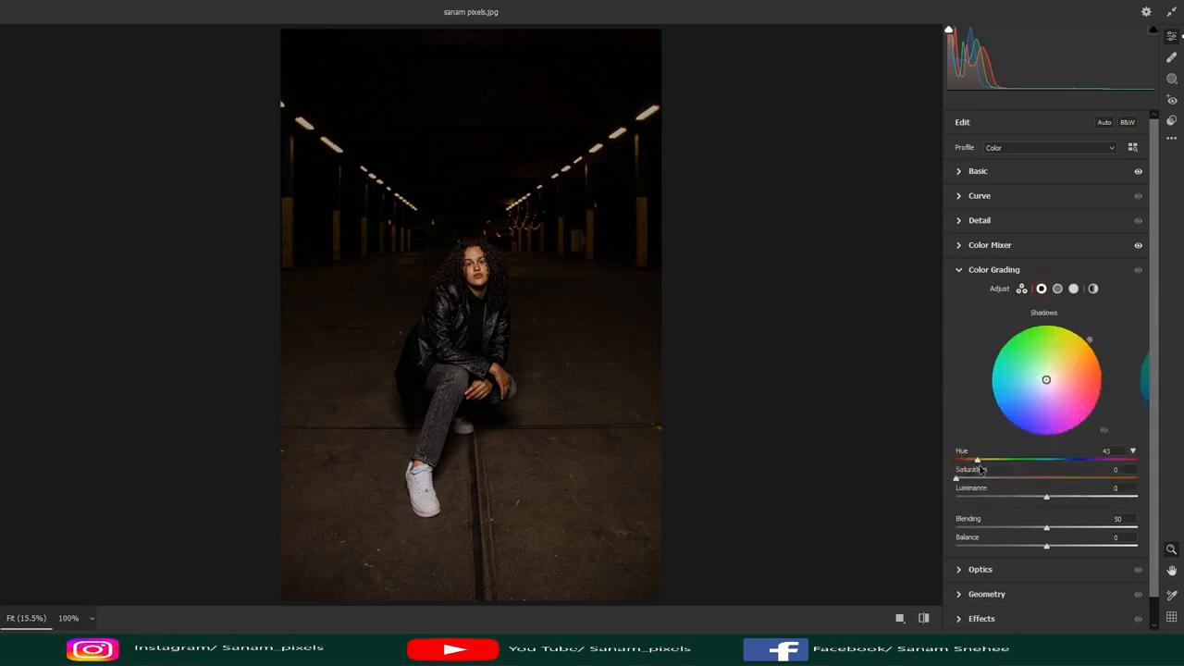
mouse_move(981, 470)
mouse_down()
mouse_move(964, 482)
mouse_move(981, 487)
mouse_up()
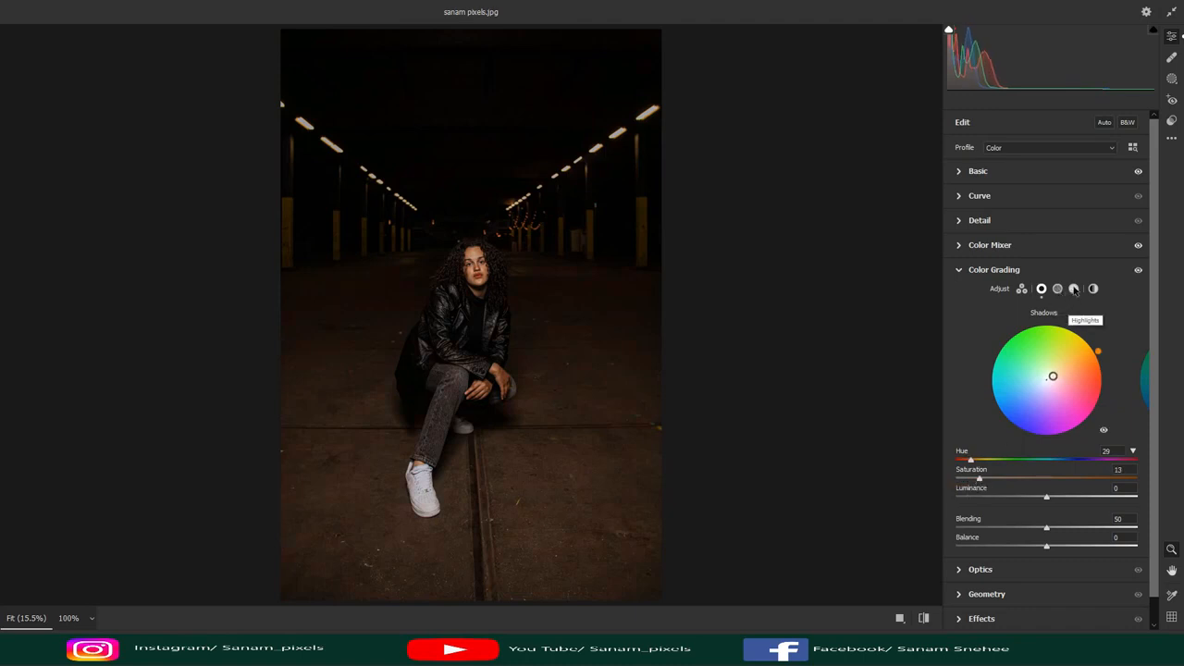
Step: Tint the highlights in Color Grading with hue 109 and saturation 19, and set blending to 100
click(1074, 289)
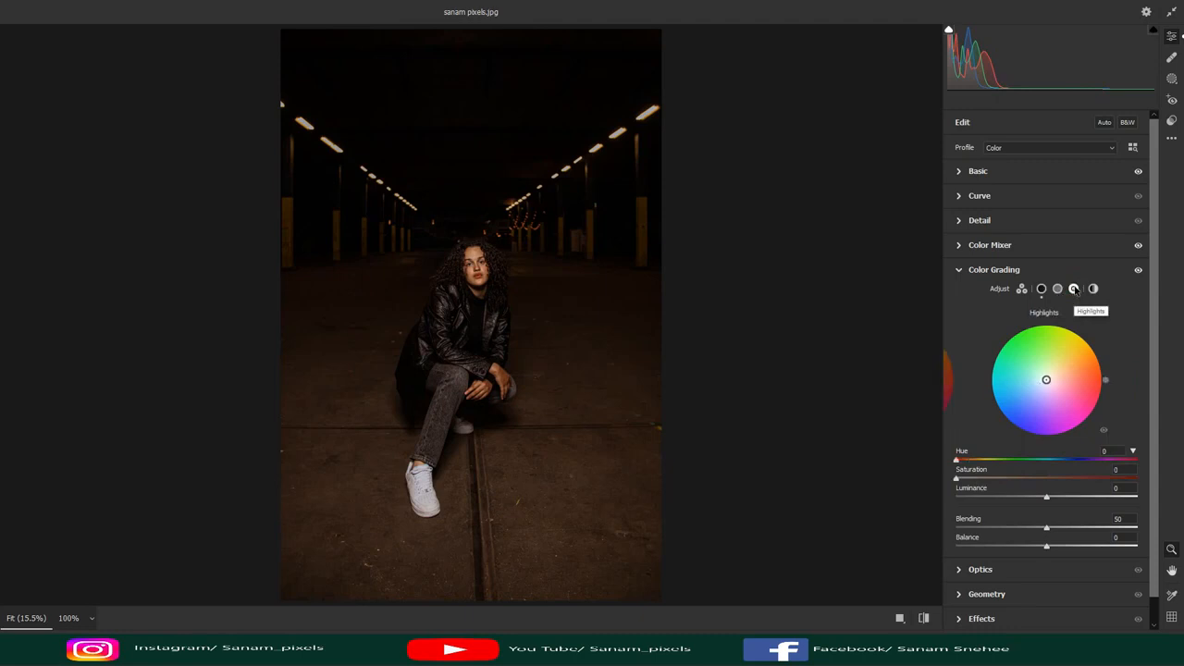
mouse_move(956, 459)
mouse_down()
mouse_move(1013, 471)
mouse_move(962, 479)
mouse_move(993, 490)
mouse_up()
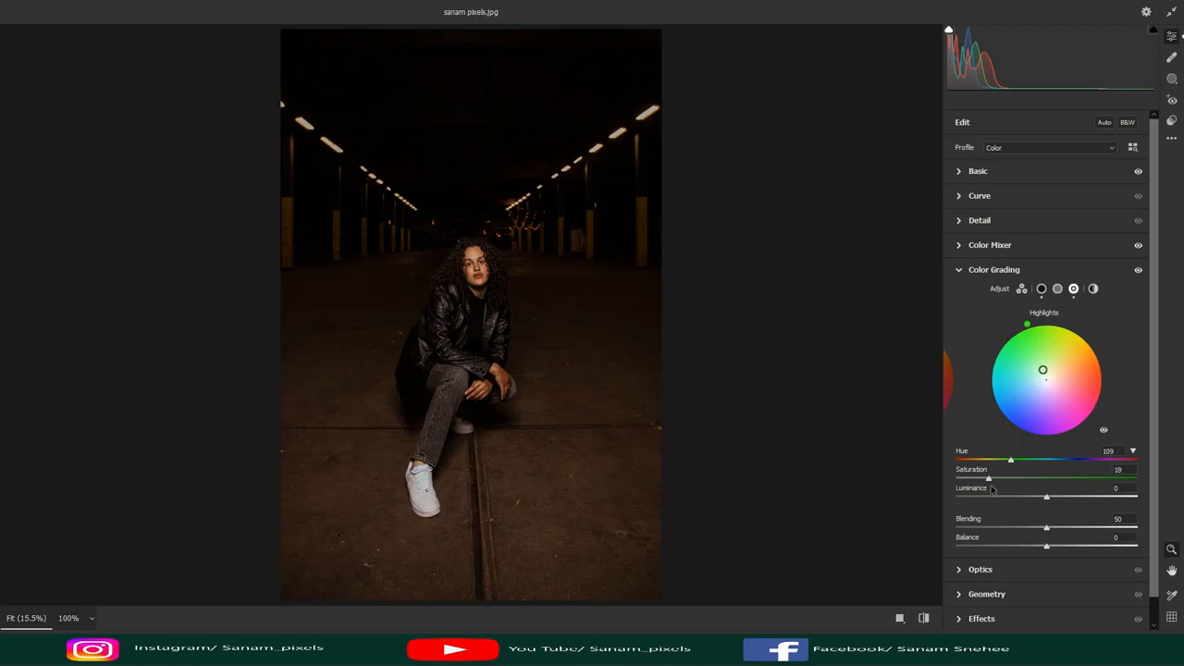
drag(992, 490, 996, 490)
drag(1046, 526, 1180, 536)
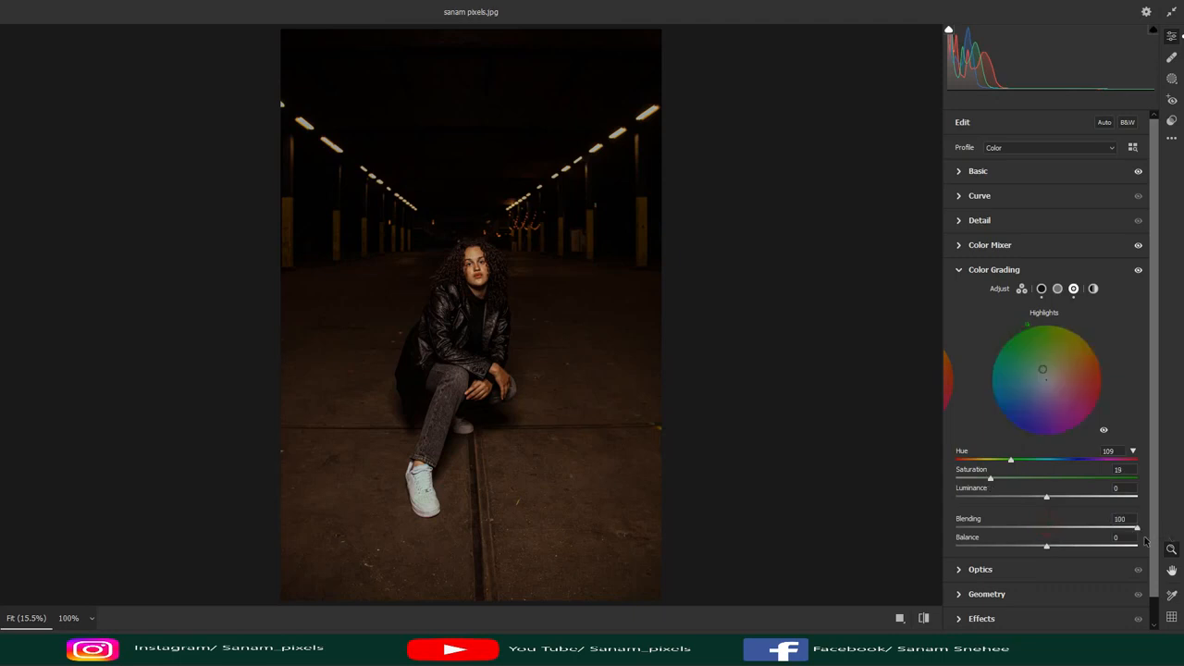
Step: Compare the before and after views side by side and copy the current settings to the Before version
click(902, 618)
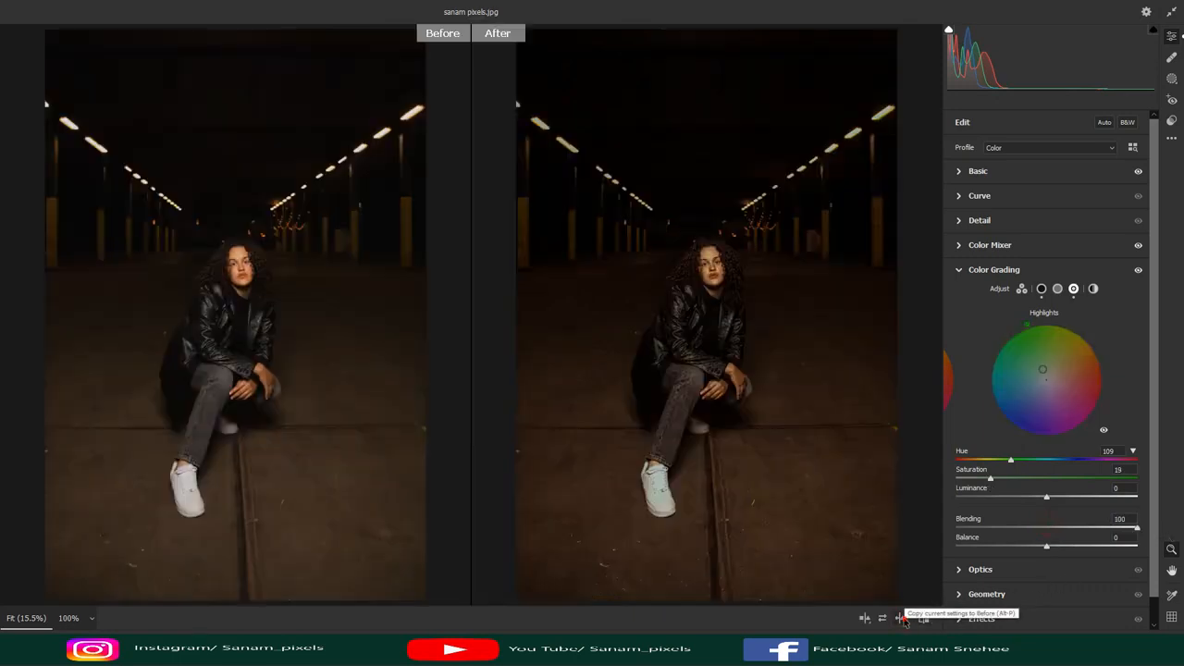
click(903, 618)
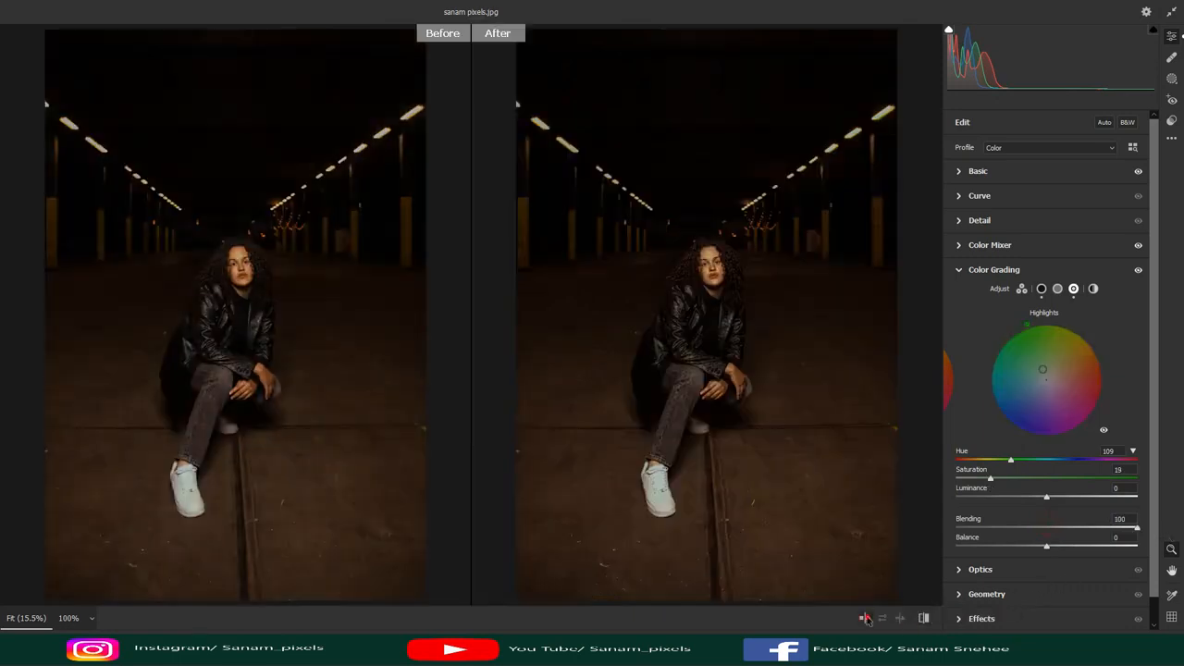
click(865, 618)
click(864, 618)
click(865, 618)
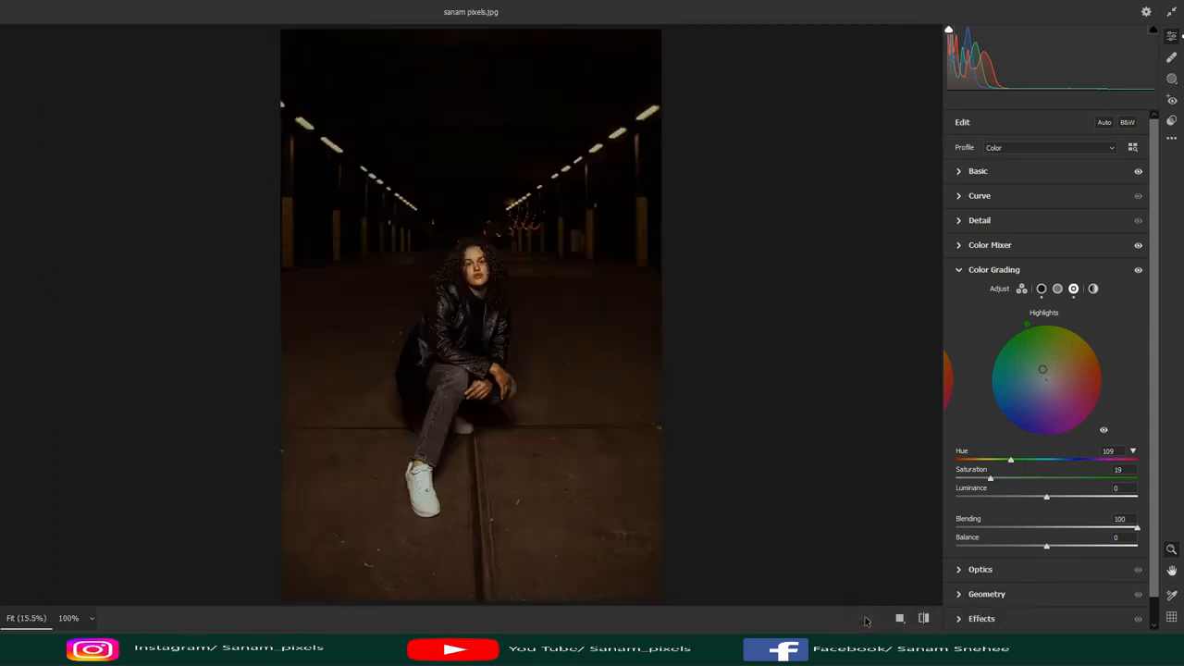
Step: Set the Calibration primaries: red hue +75, saturation +42; green hue +69, saturation -70; blue hue -63, saturation -47
scroll(1039, 603, down, 1)
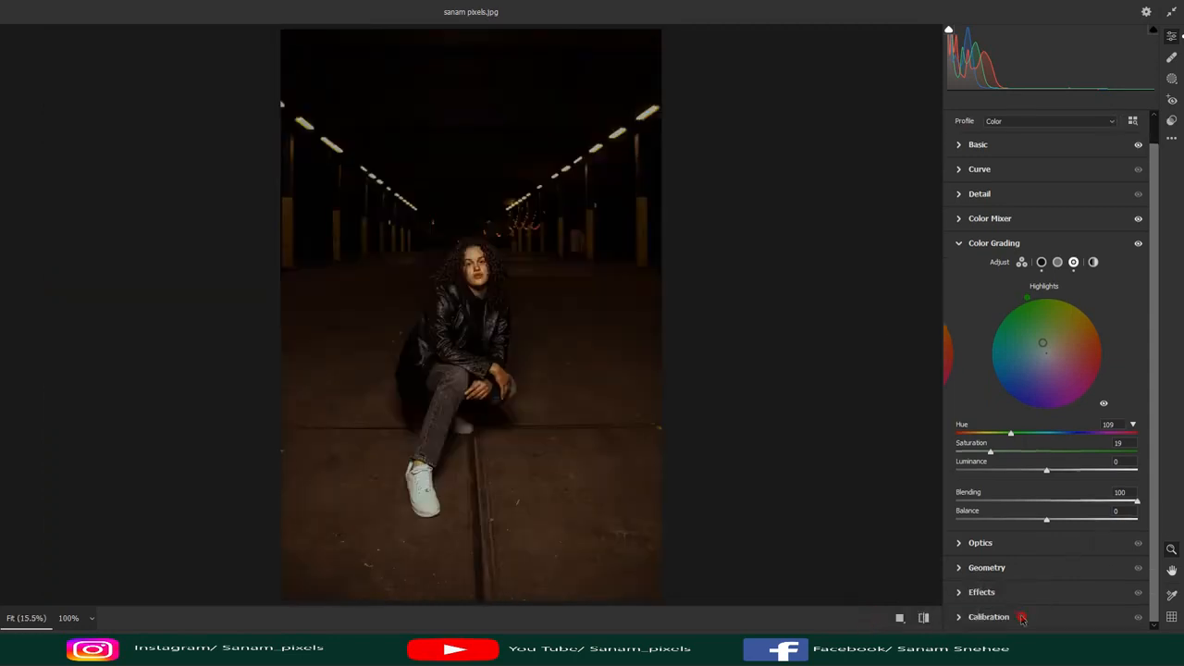
click(1022, 619)
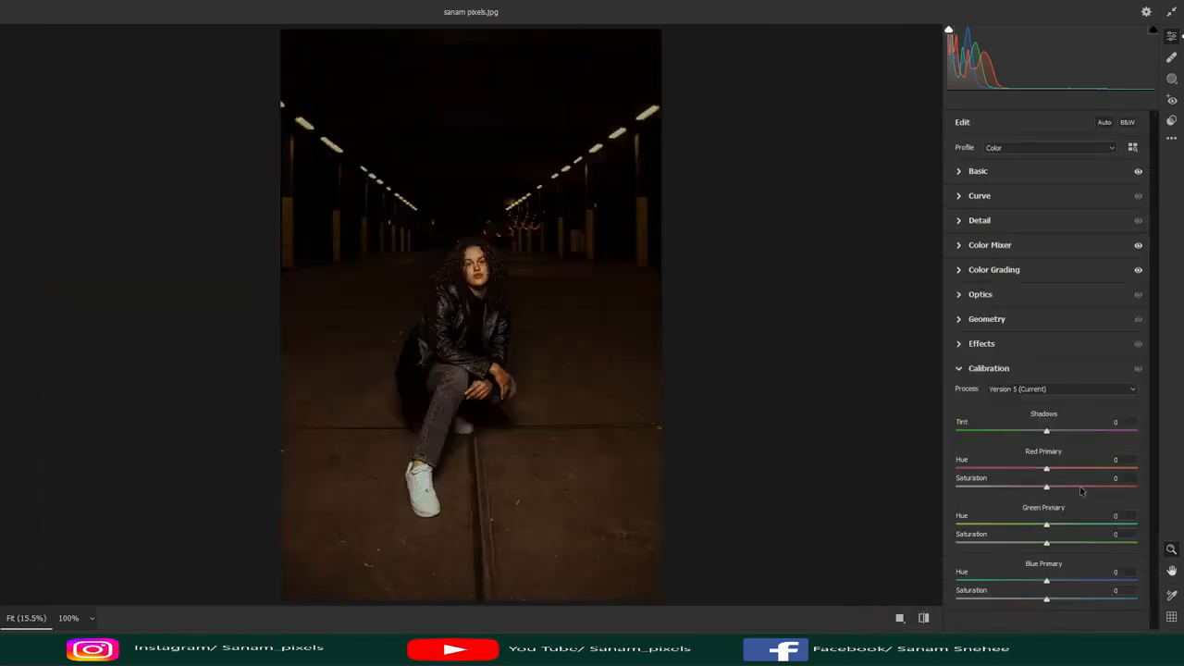
drag(1048, 470, 1116, 474)
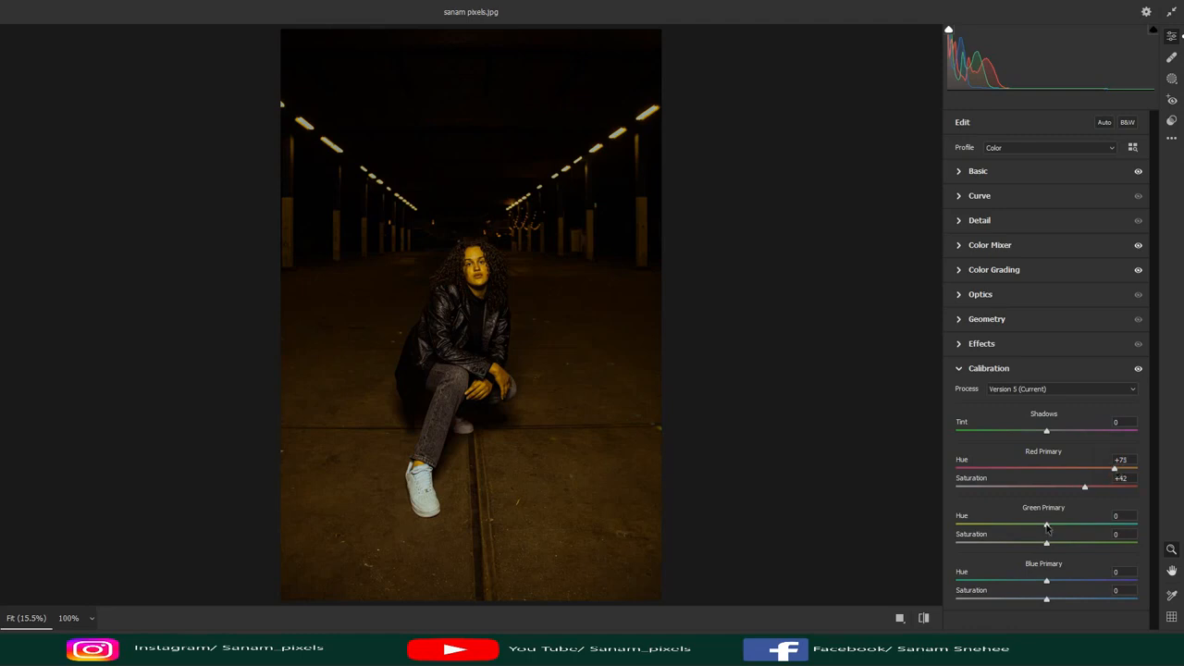
drag(1047, 527, 1107, 524)
drag(1047, 543, 983, 551)
drag(1047, 580, 1004, 609)
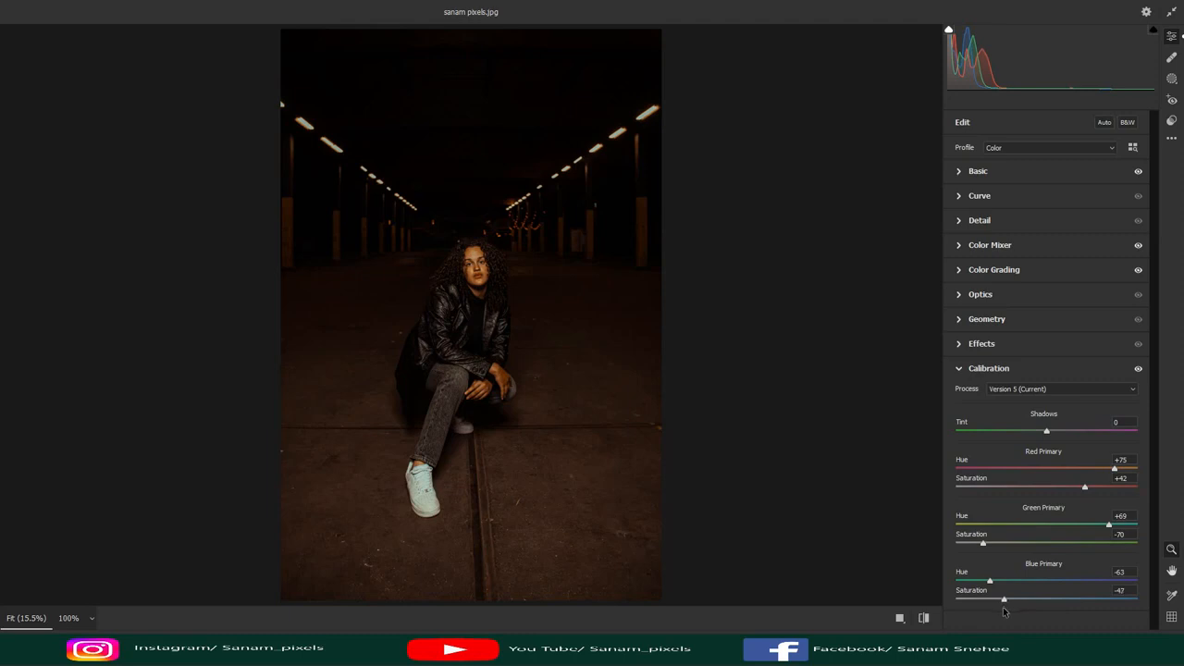
Step: Compare the calibrated photo with its previous state and apply the Camera Raw edits to the layer
click(899, 618)
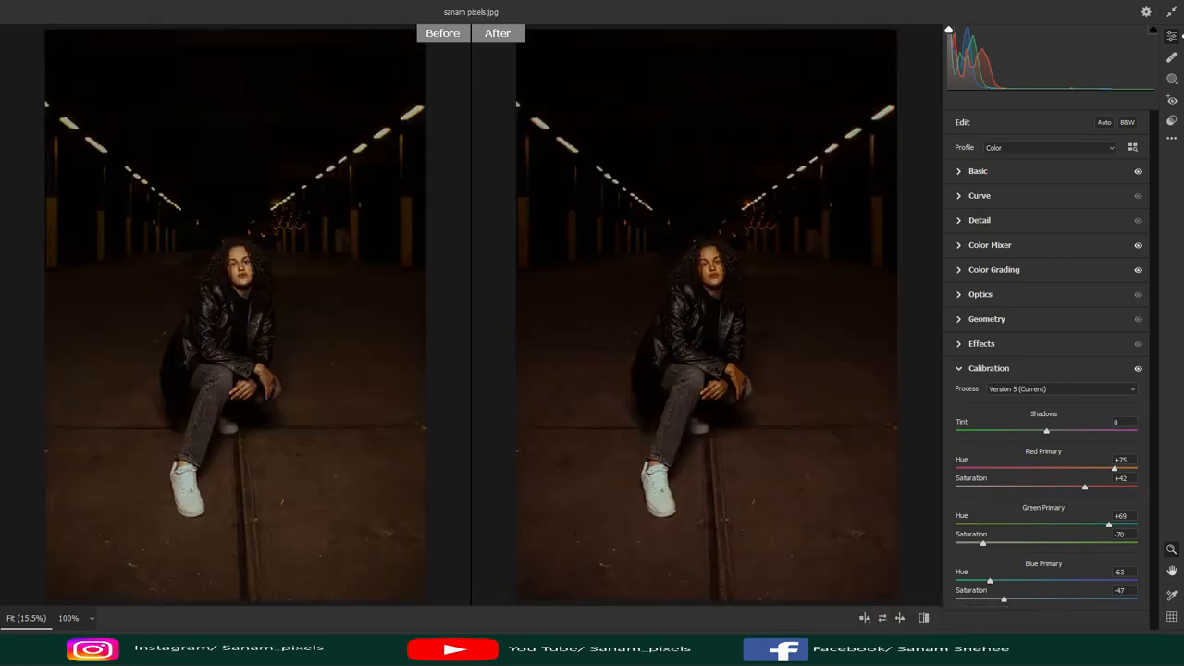
key(Return)
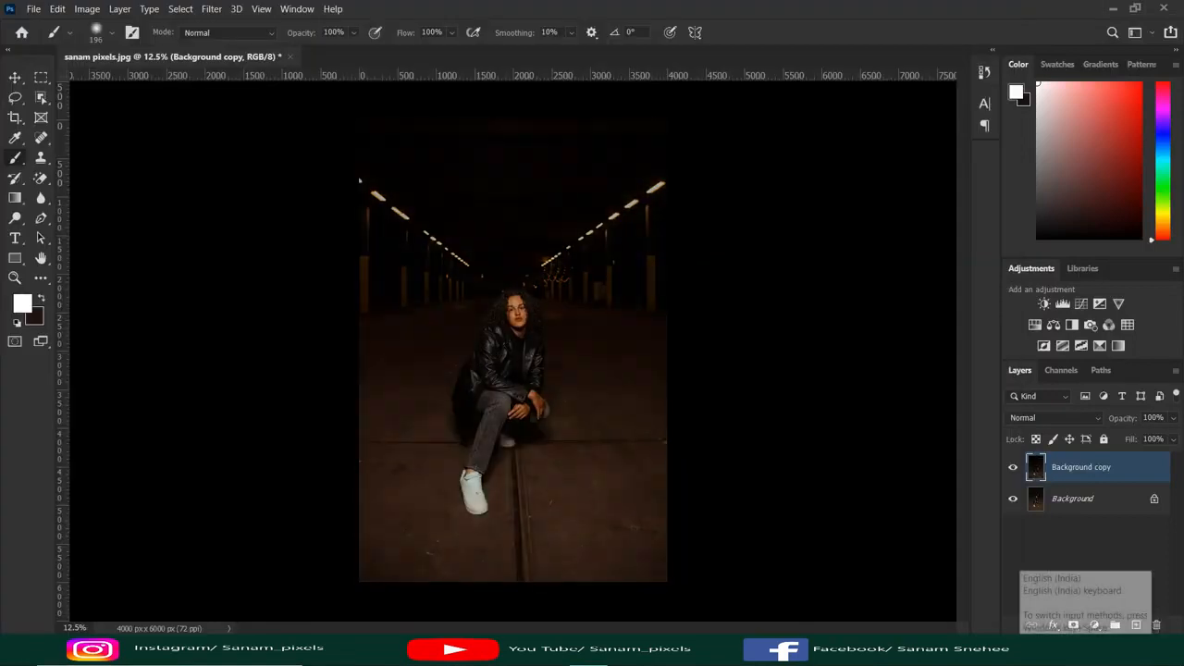
Step: Duplicate the Background copy layer and open the SkinFiner filter on the duplicate
drag(1099, 478, 1139, 624)
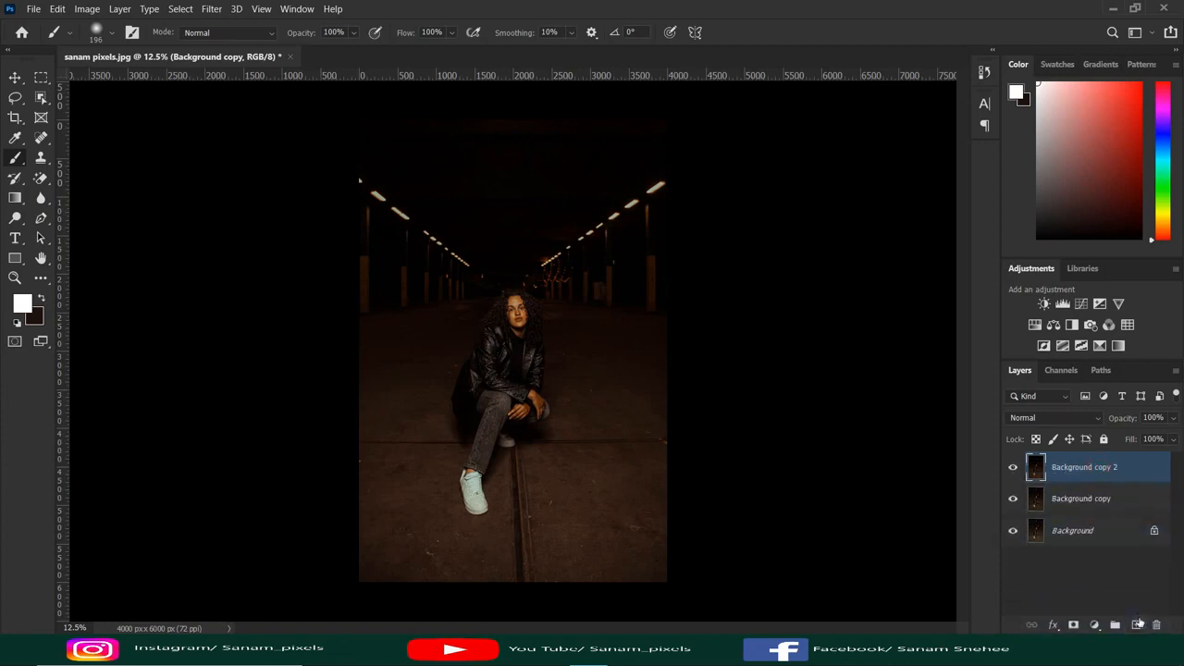
click(212, 8)
click(351, 344)
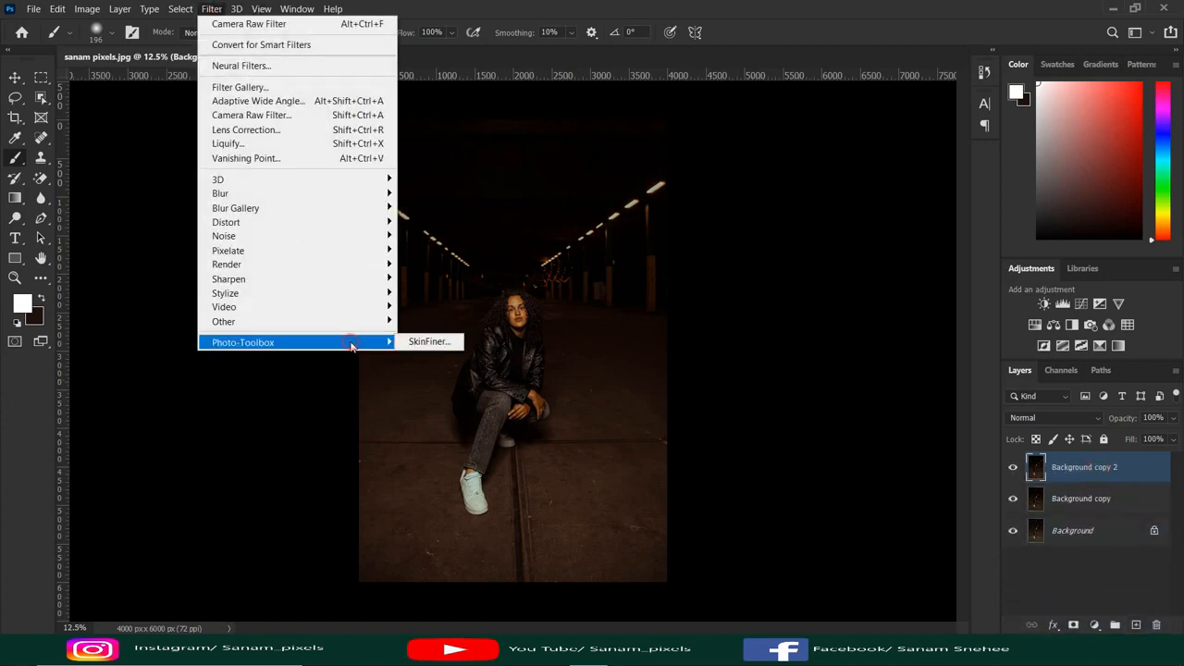
click(428, 343)
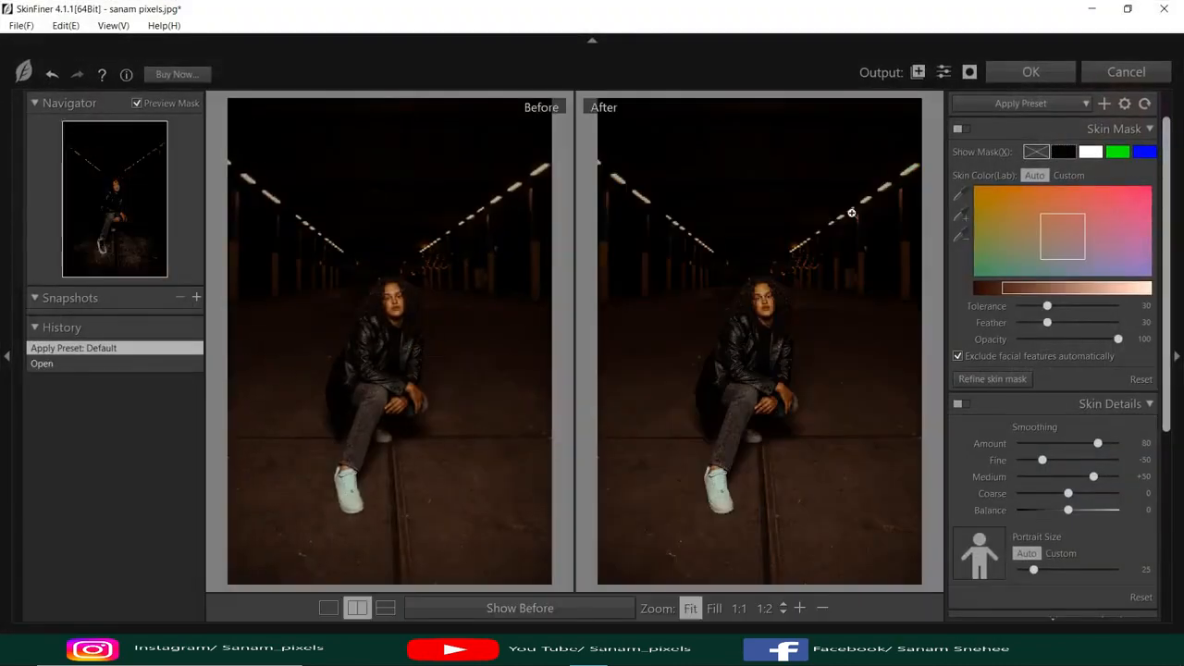
Step: Preview the skin mask on black and sample several tones across the woman's face to define a custom skin color range
click(1063, 151)
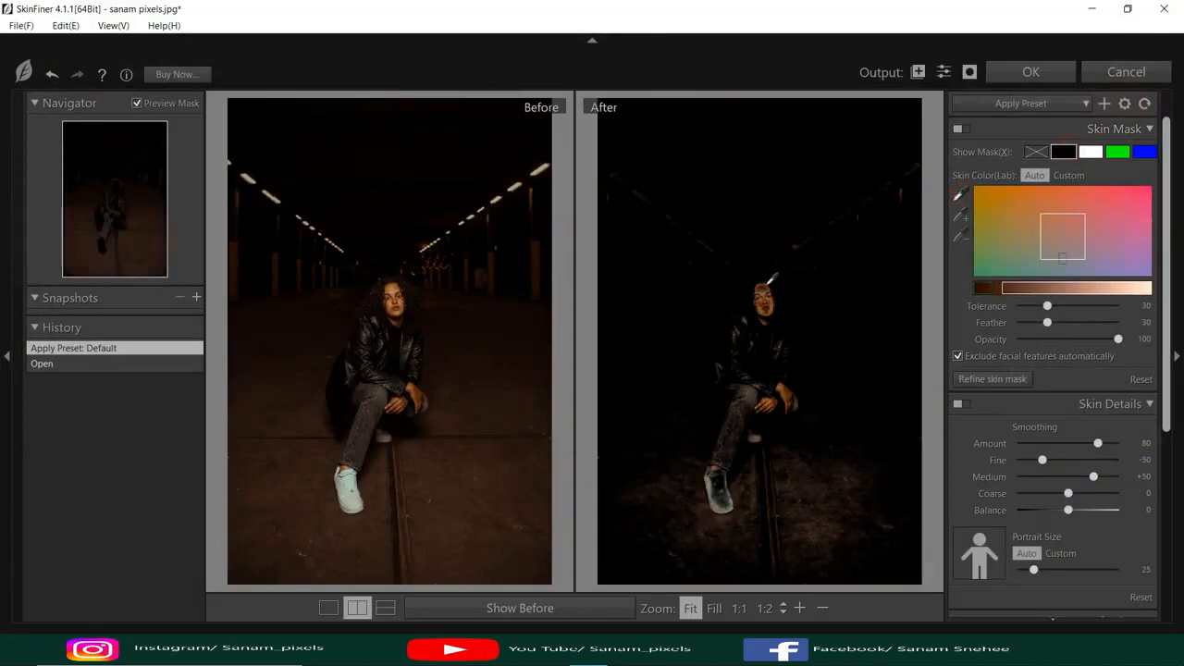
click(768, 285)
click(767, 290)
click(768, 298)
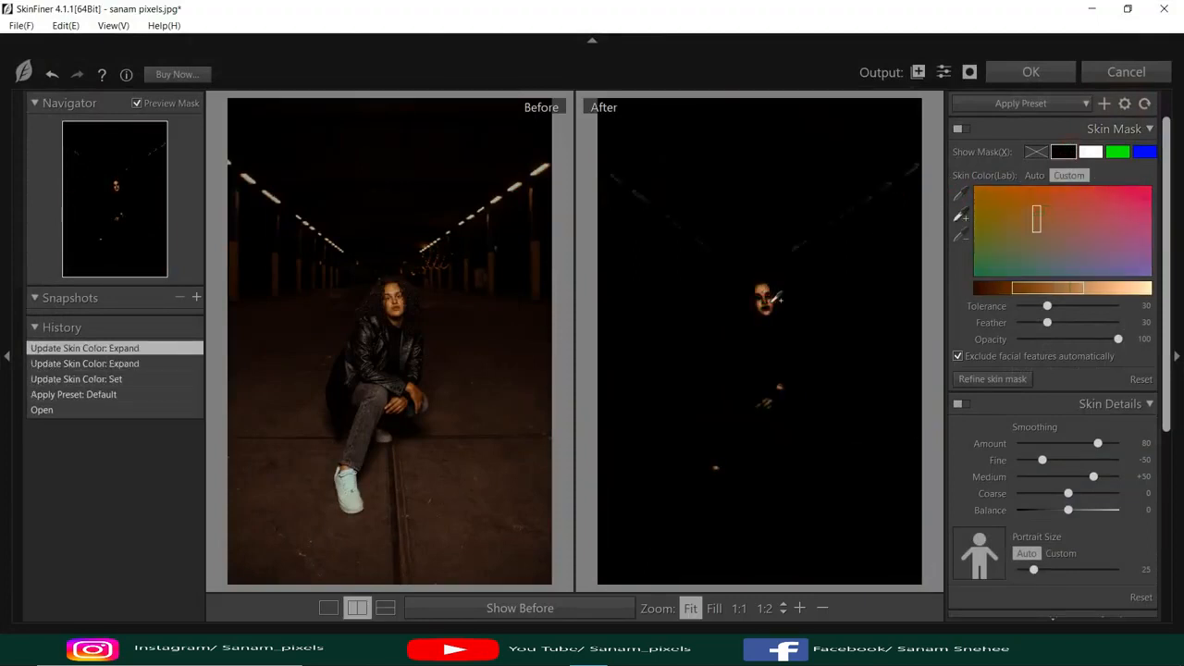
click(772, 303)
click(774, 310)
click(762, 303)
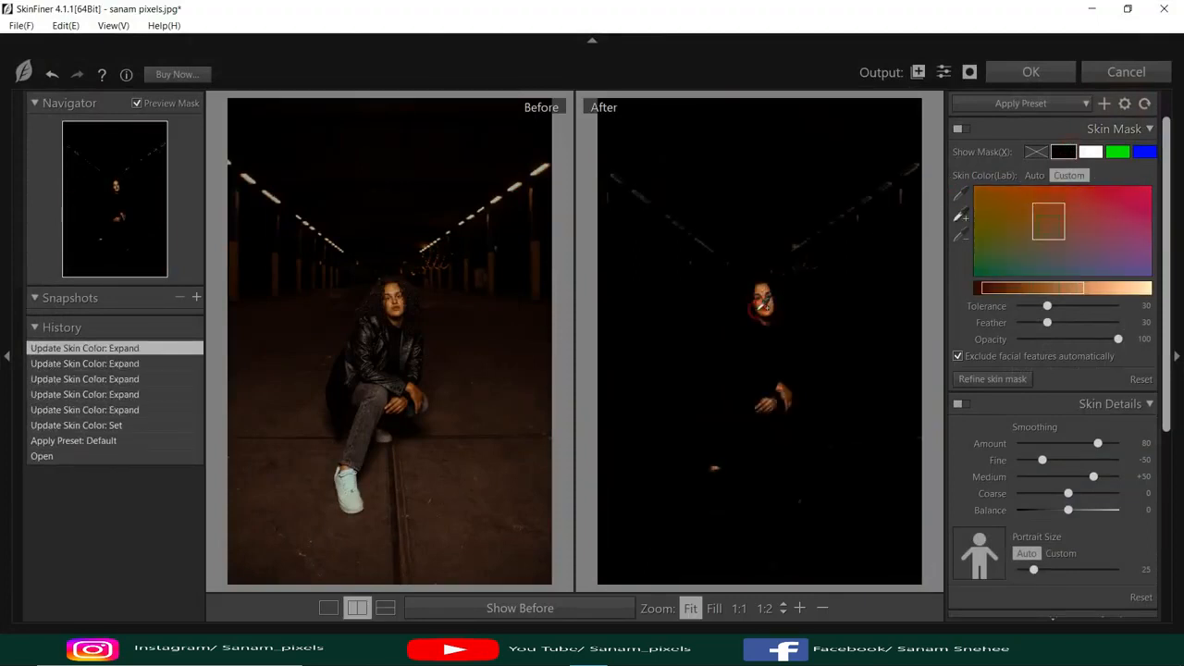
click(771, 312)
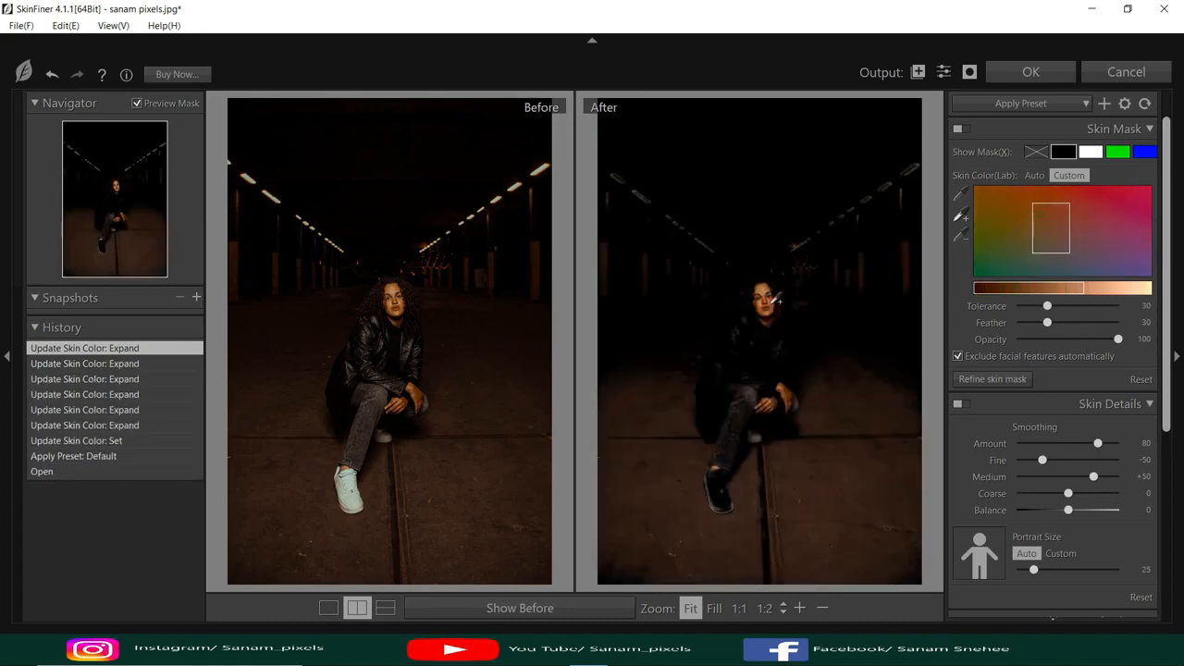
click(1036, 151)
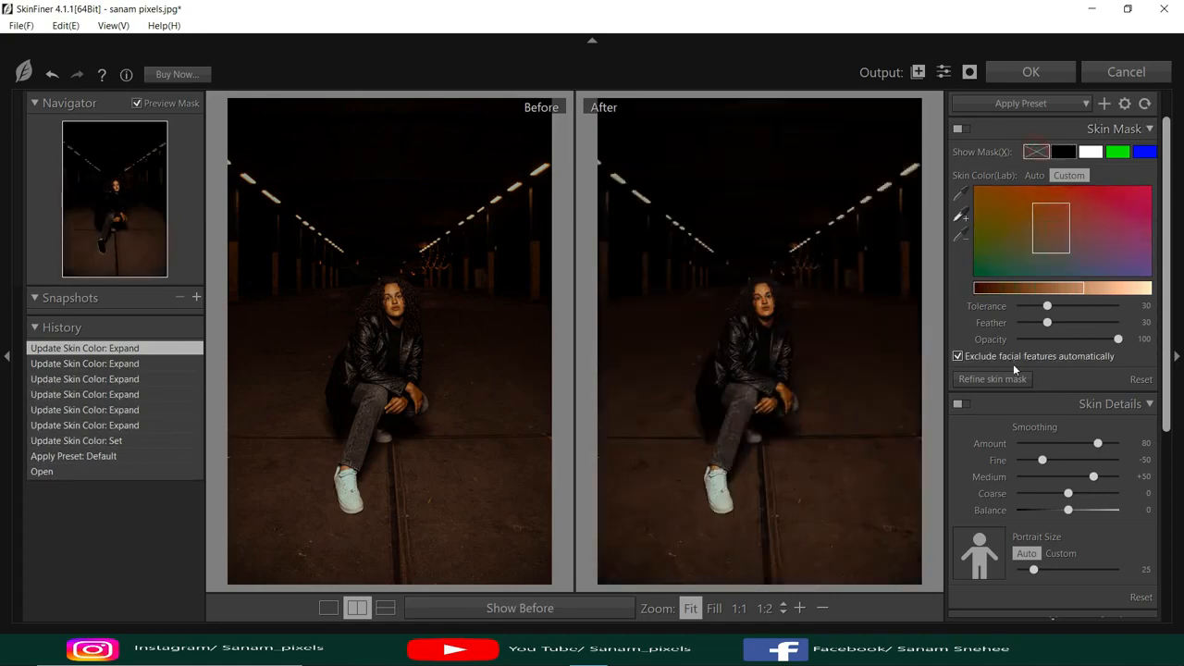
Step: Set the portrait size to 16 and the skin smoothing to amount 89, fine +13 and medium +99
scroll(747, 296, up, 2)
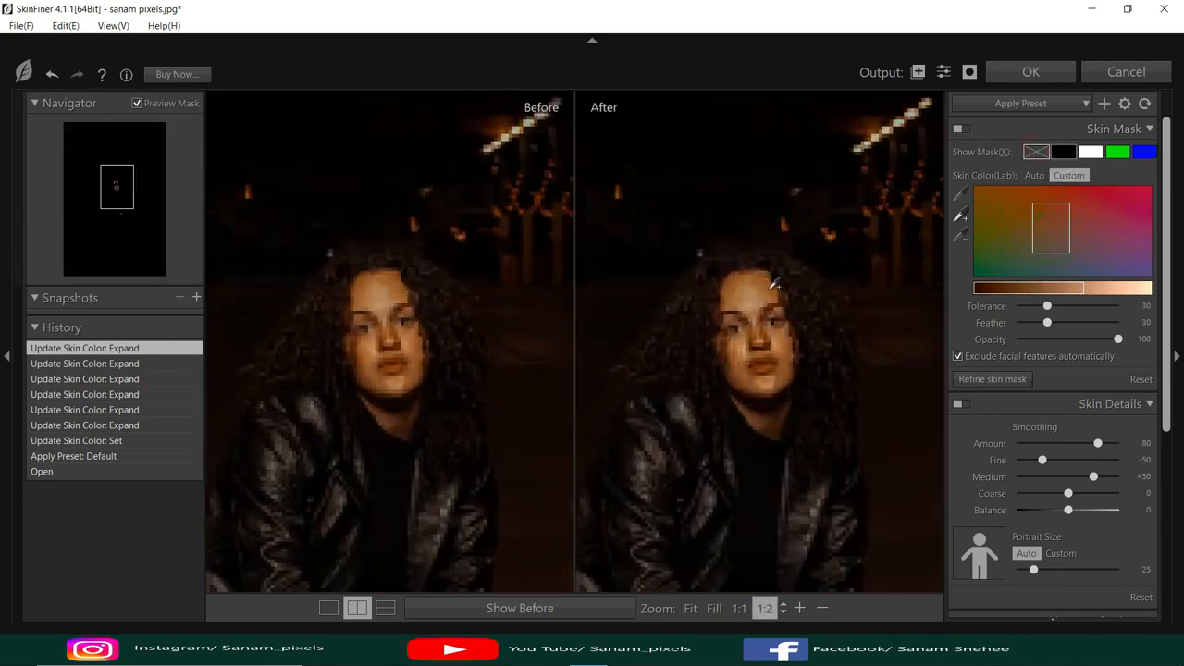
drag(1034, 570, 1023, 570)
click(1107, 451)
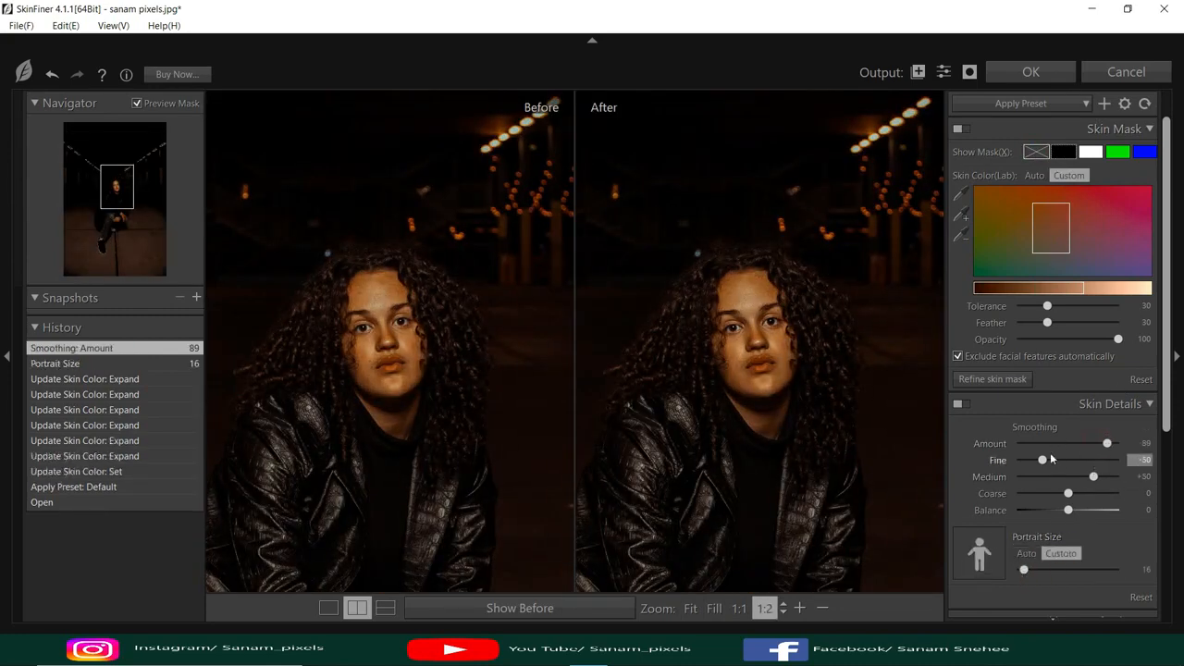
drag(1074, 472, 1122, 482)
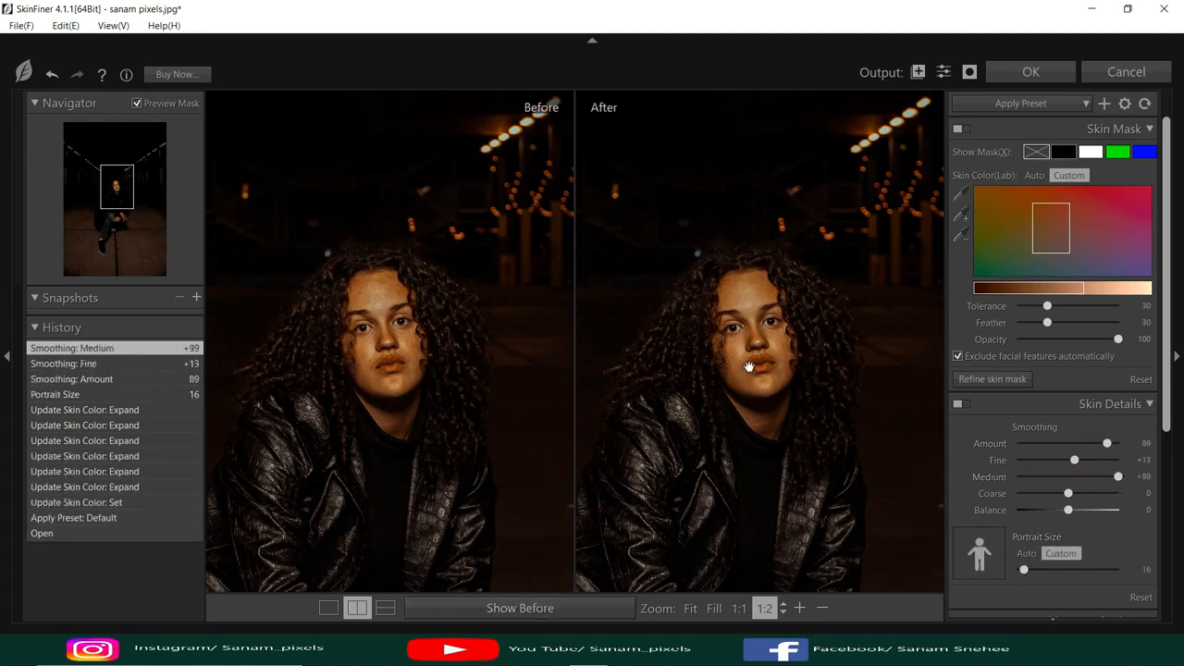
click(709, 490)
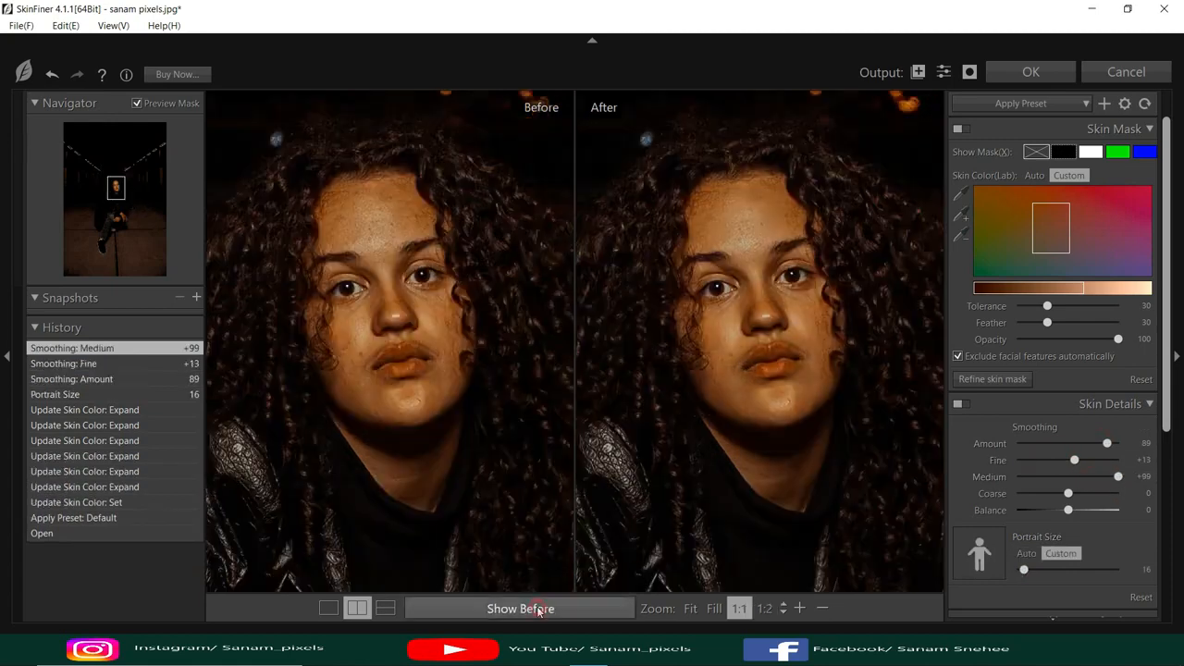
Step: Apply the SkinFiner smoothing and add a layer mask inverted to black on the Background copy 2 layer
scroll(815, 363, down, 2)
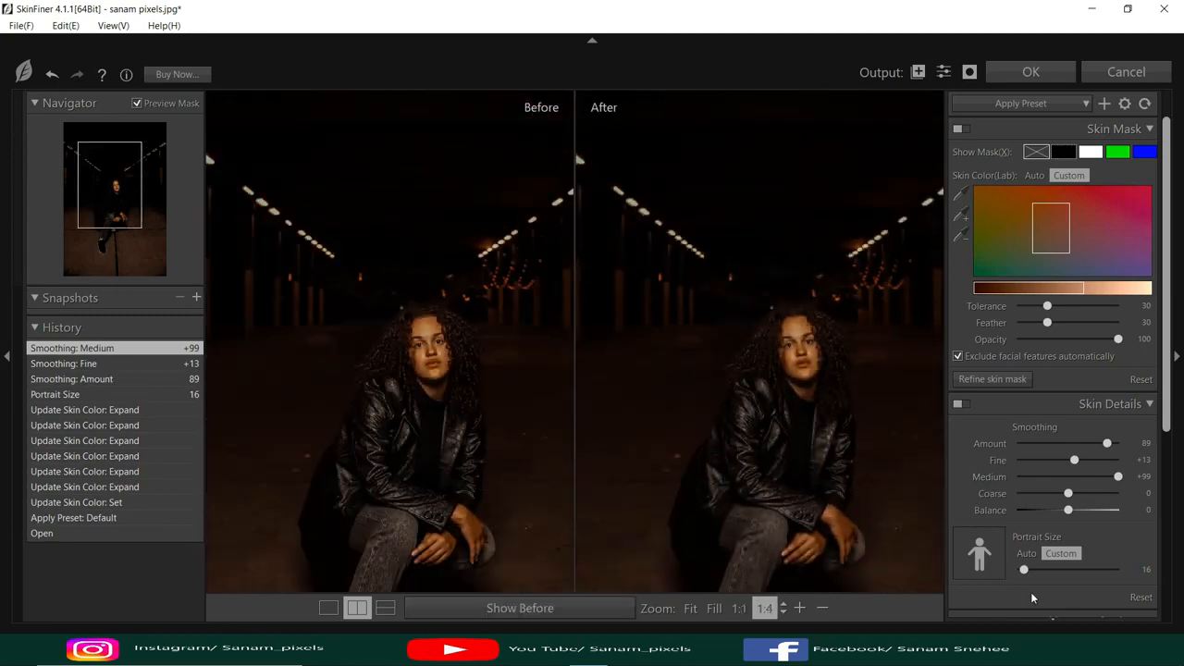
click(1032, 72)
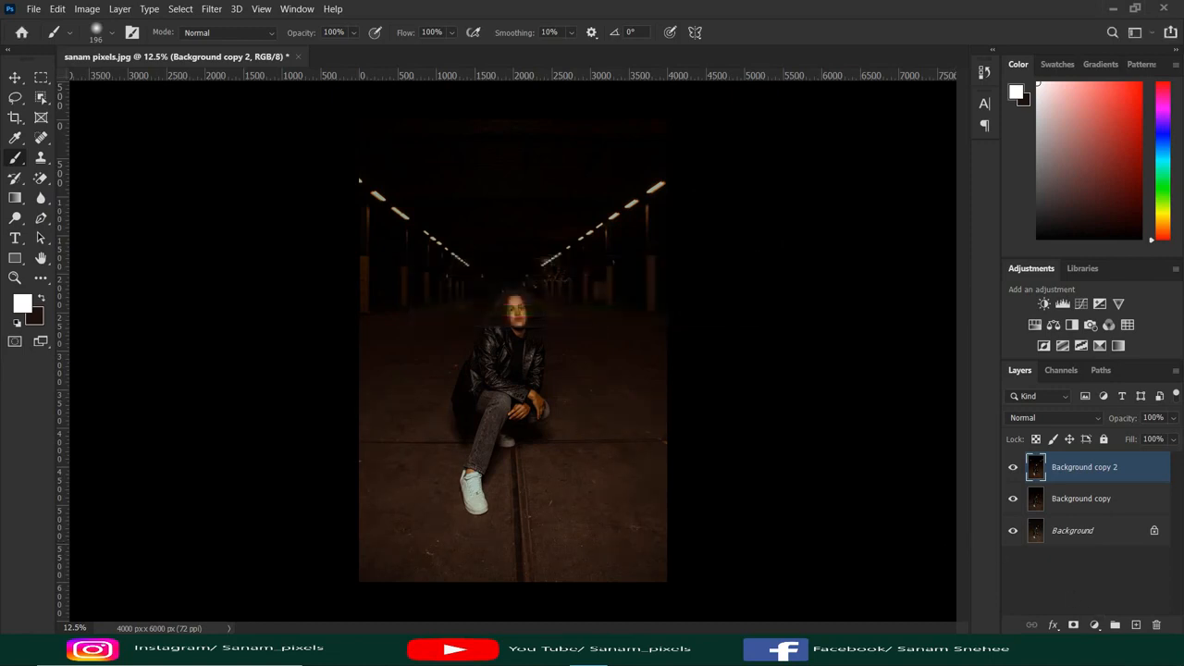
click(1068, 626)
right_click(1067, 471)
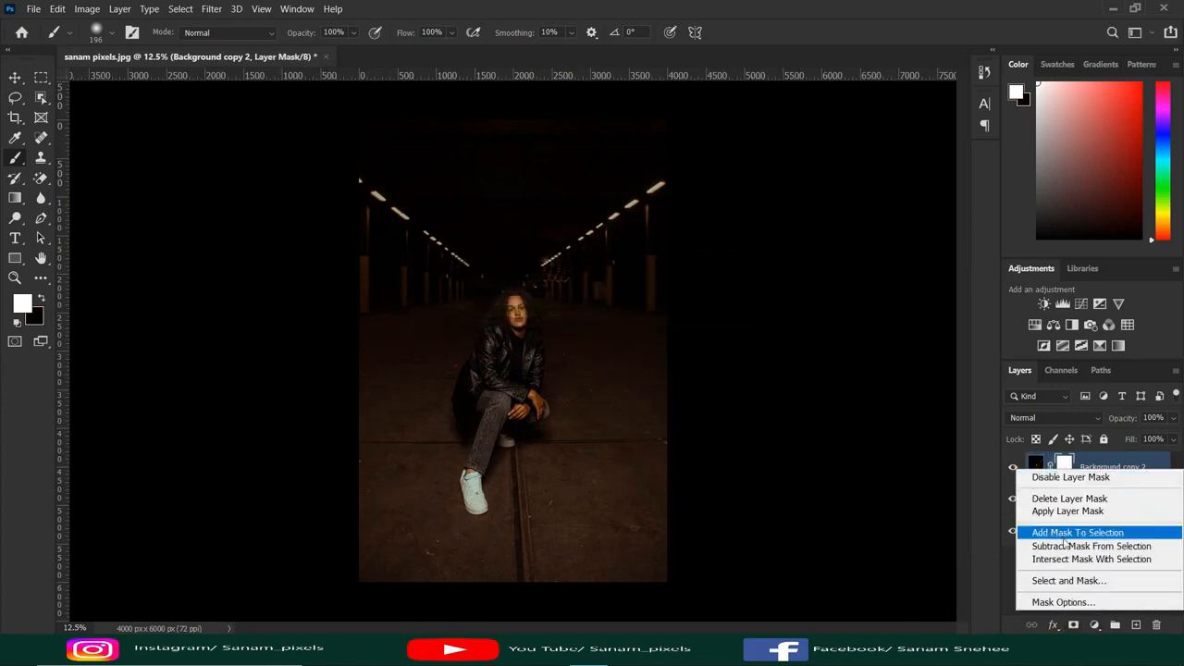
click(1033, 617)
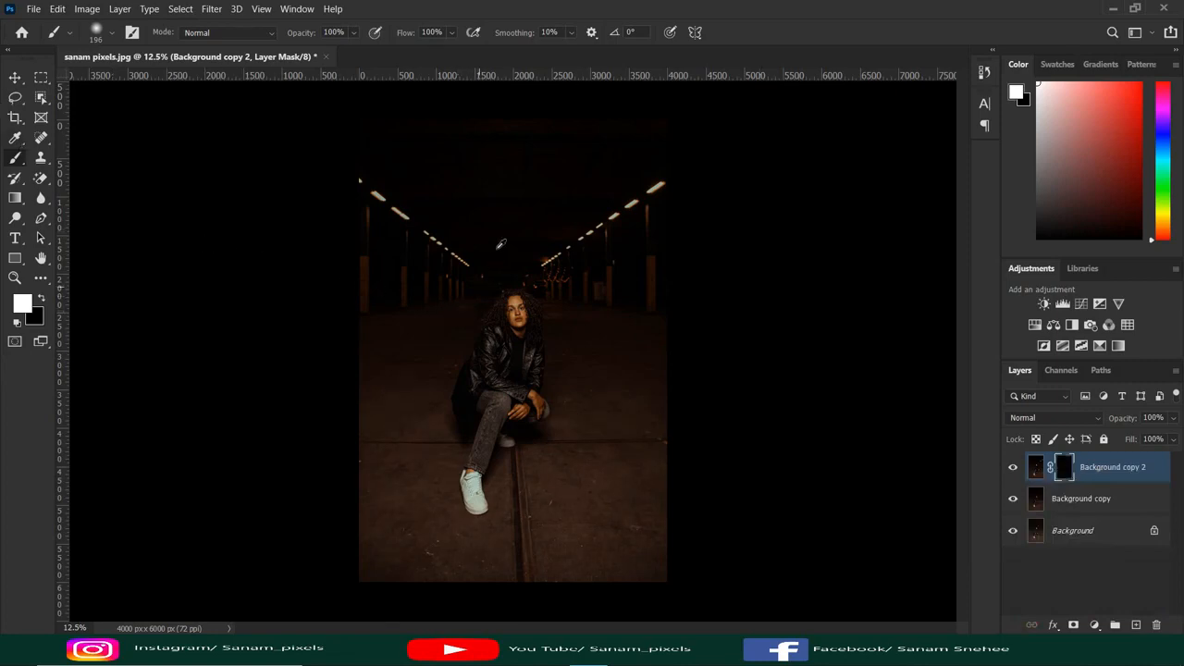
Step: Paint white on the mask over the woman's face and neck with a 101 px soft brush to reveal the smoothed skin
scroll(499, 243, up, 8)
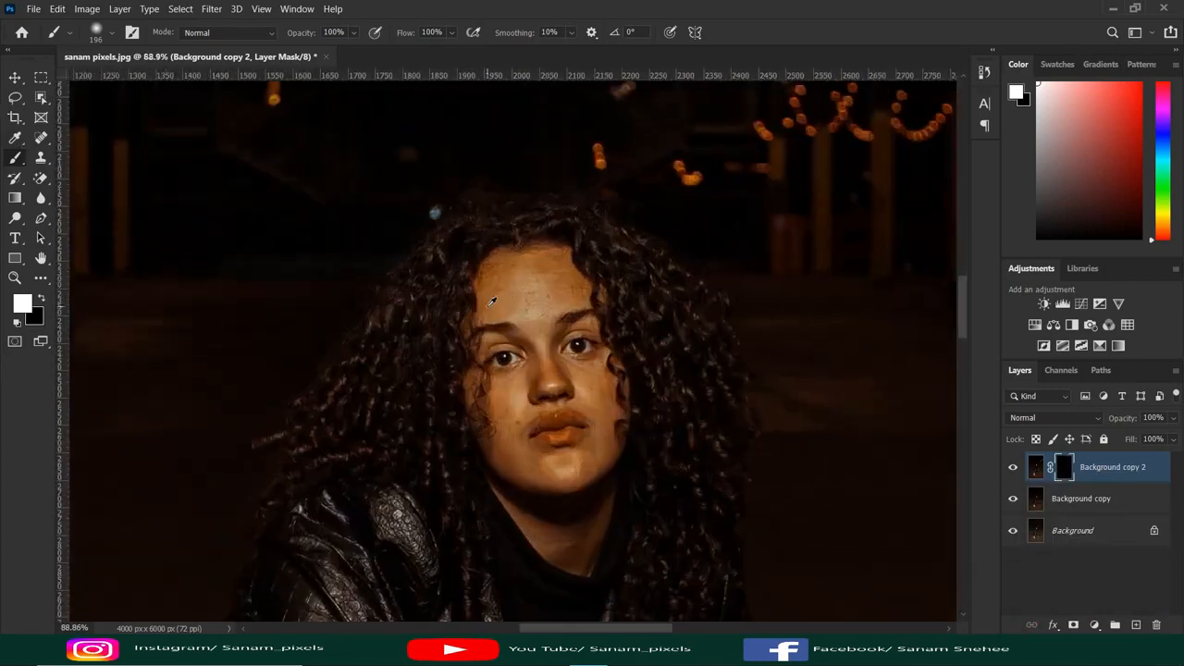
right_click(491, 298)
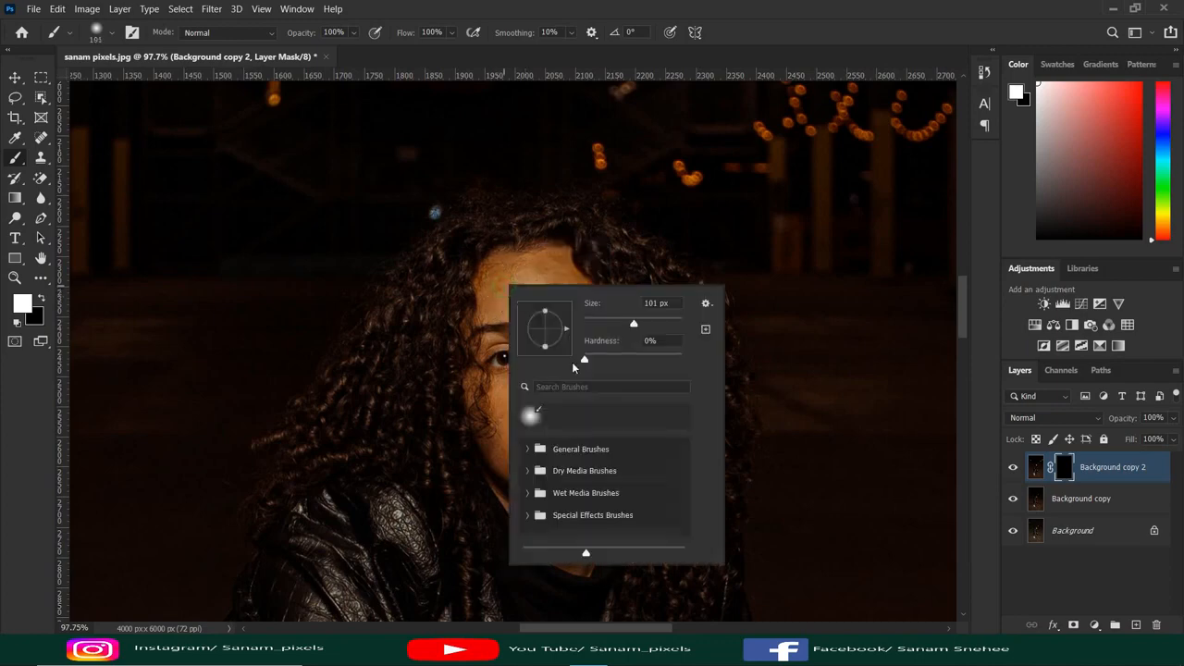
click(499, 295)
mouse_move(506, 297)
mouse_down()
mouse_move(485, 426)
mouse_move(522, 477)
mouse_move(530, 396)
mouse_up()
mouse_move(569, 350)
mouse_down()
mouse_move(605, 344)
mouse_move(533, 520)
mouse_move(547, 489)
mouse_move(492, 410)
mouse_move(550, 293)
mouse_move(566, 362)
mouse_move(543, 553)
mouse_move(559, 531)
mouse_up()
Step: Paint white on the layer mask over both of the woman's hands to reveal the smoothing there
scroll(559, 531, down, 2)
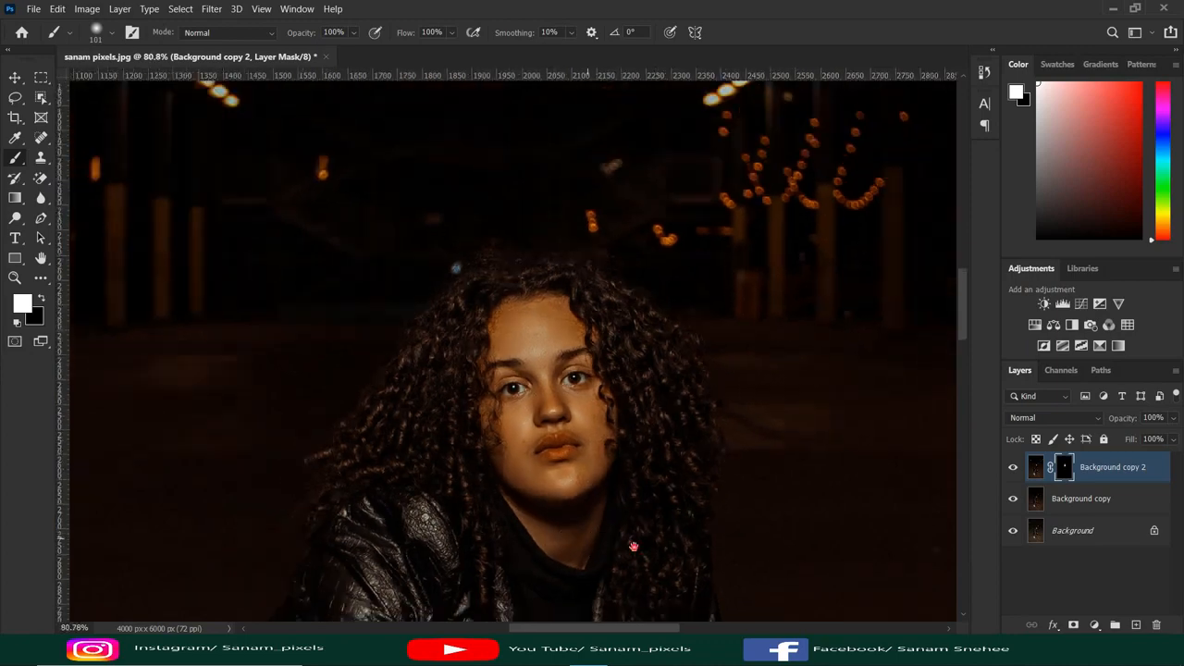
drag(635, 547, 598, 121)
drag(700, 548, 661, 283)
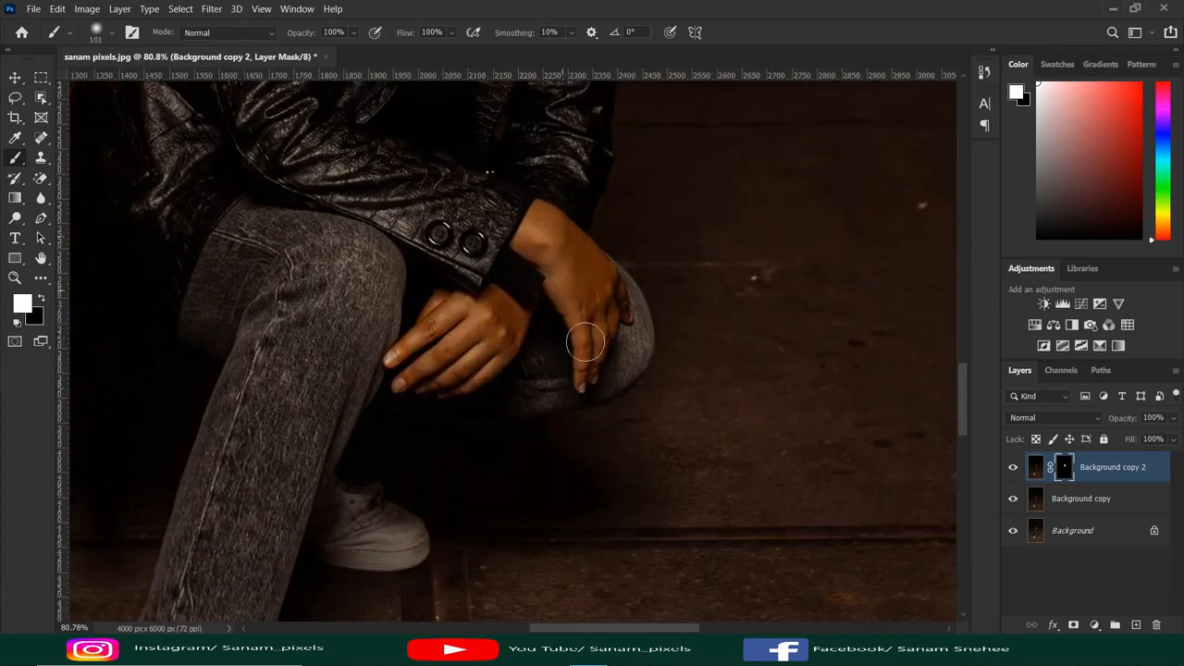
scroll(608, 346, down, 4)
scroll(611, 347, down, 5)
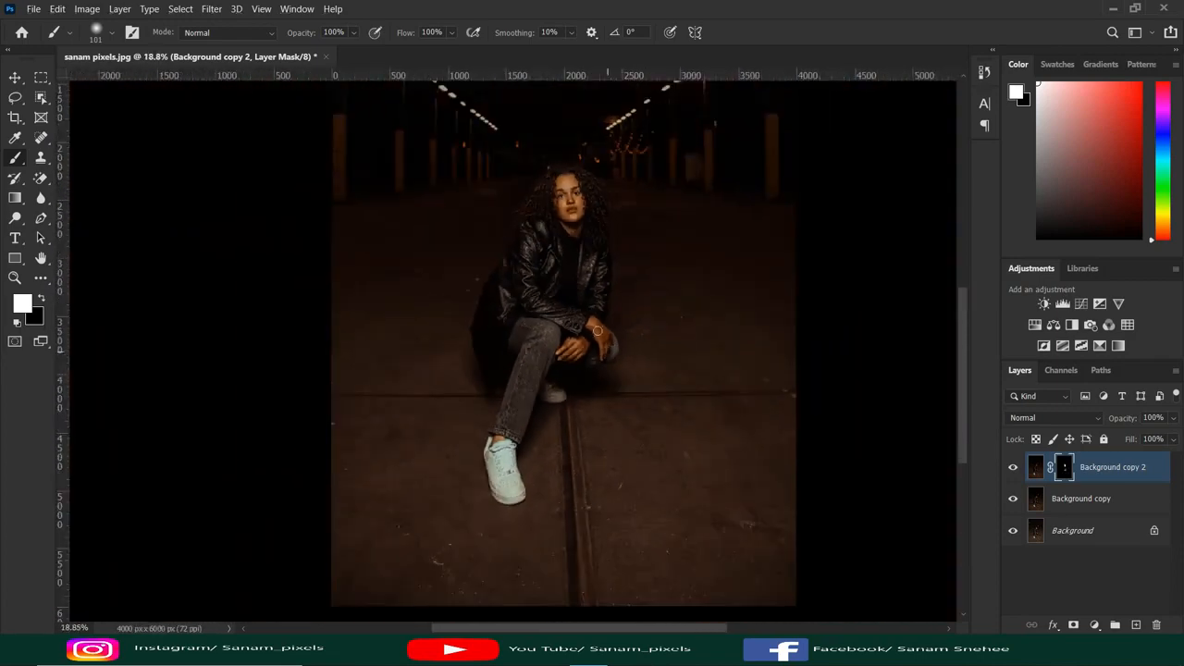
Step: Merge the Background copy 2 and Background copy layers and toggle the merged layer's visibility to compare it with the original photo
drag(596, 296, 586, 322)
shift+click(1066, 505)
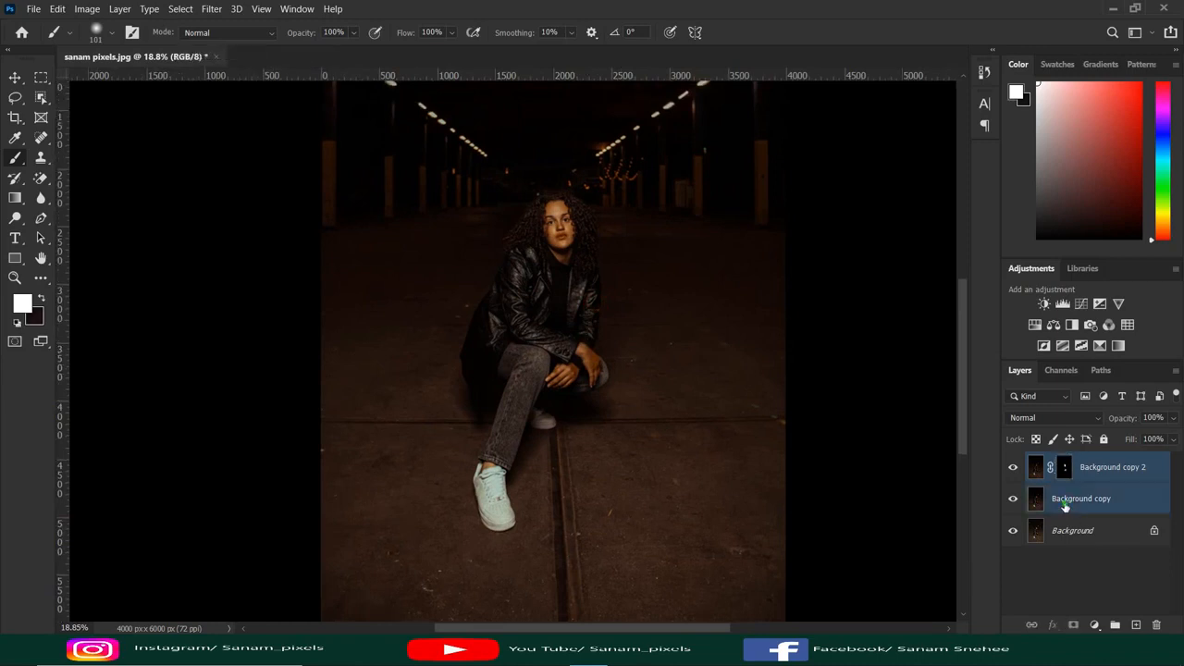
right_click(1064, 505)
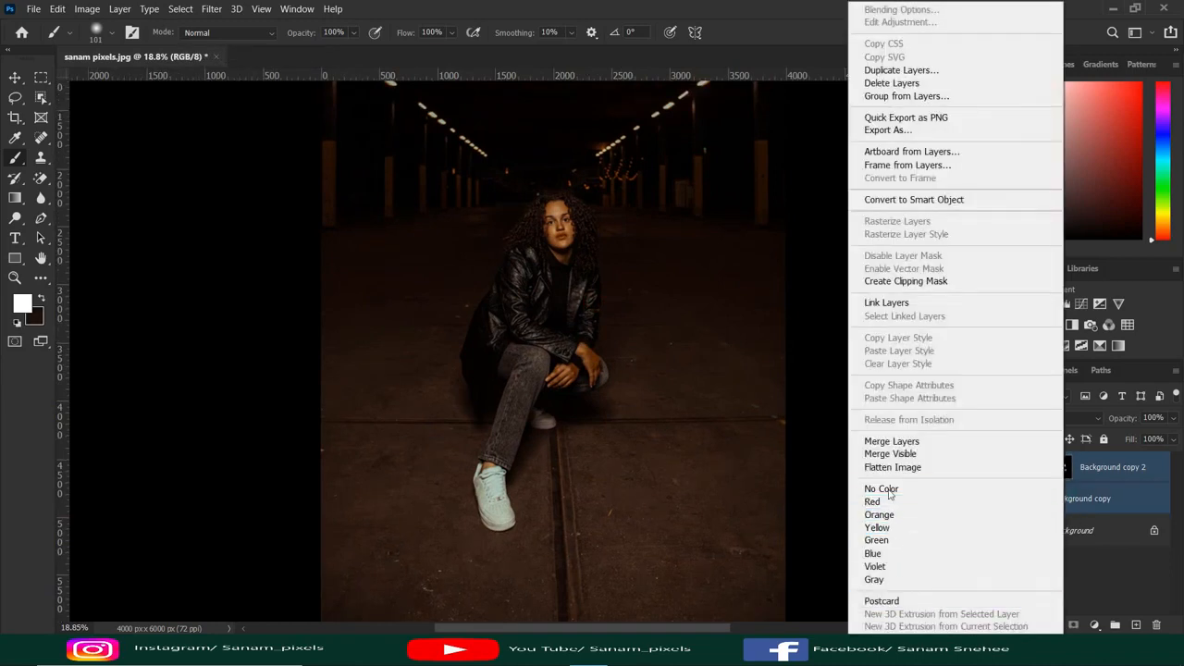
click(890, 441)
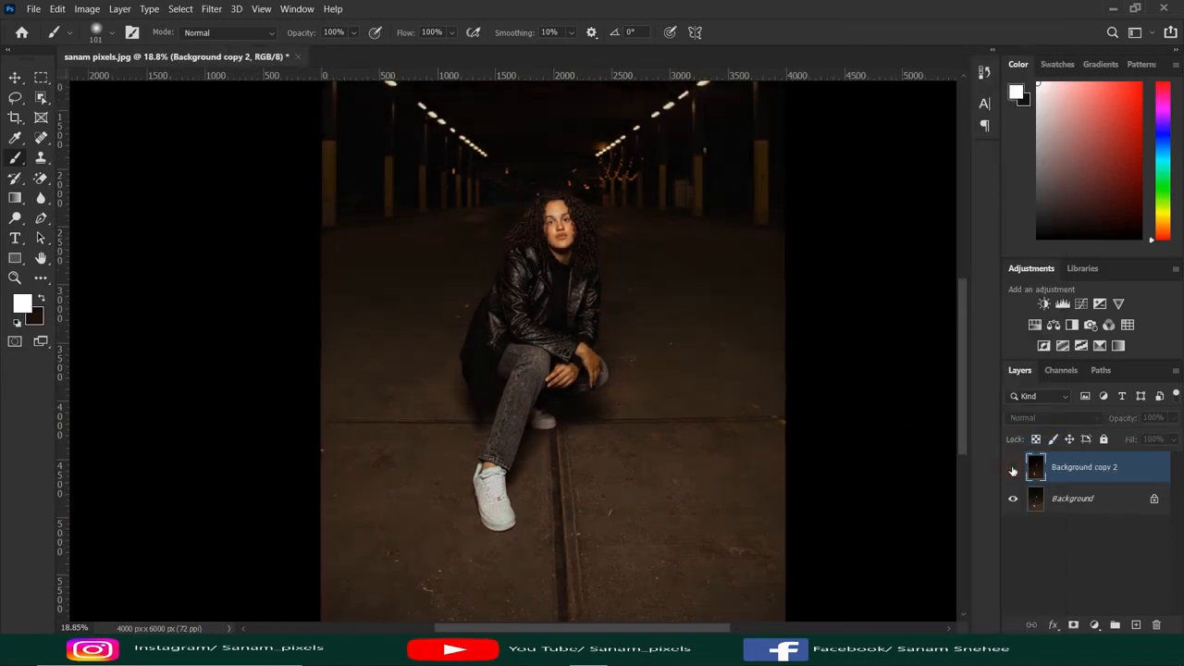
scroll(624, 390, down, 2)
click(1013, 467)
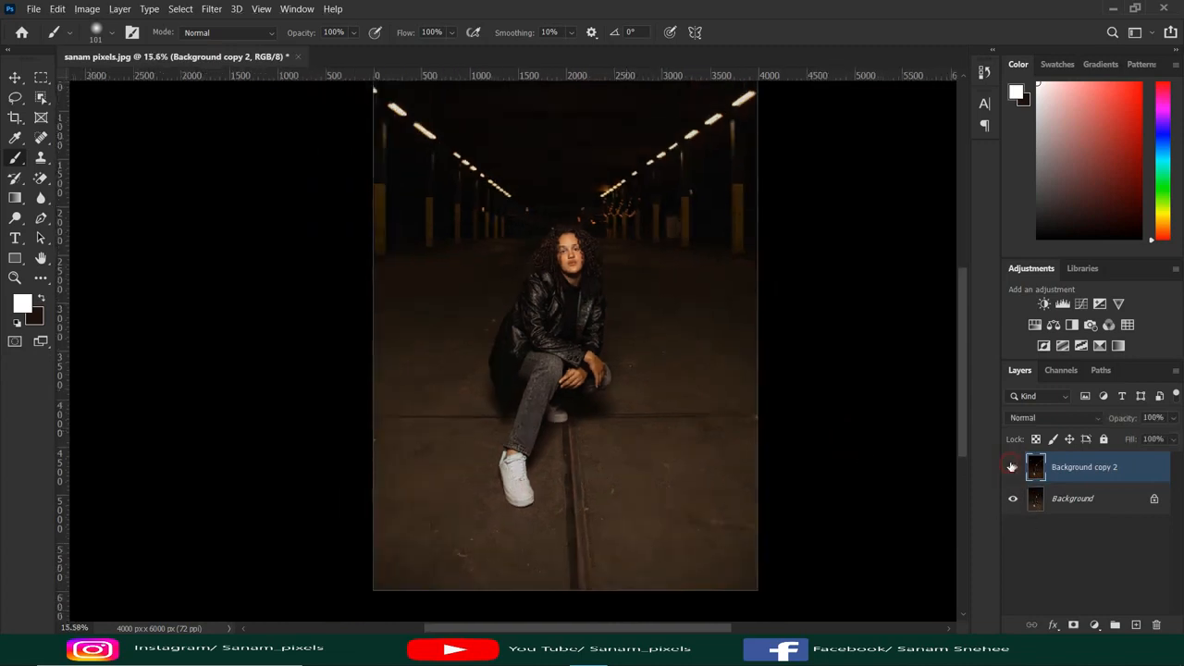